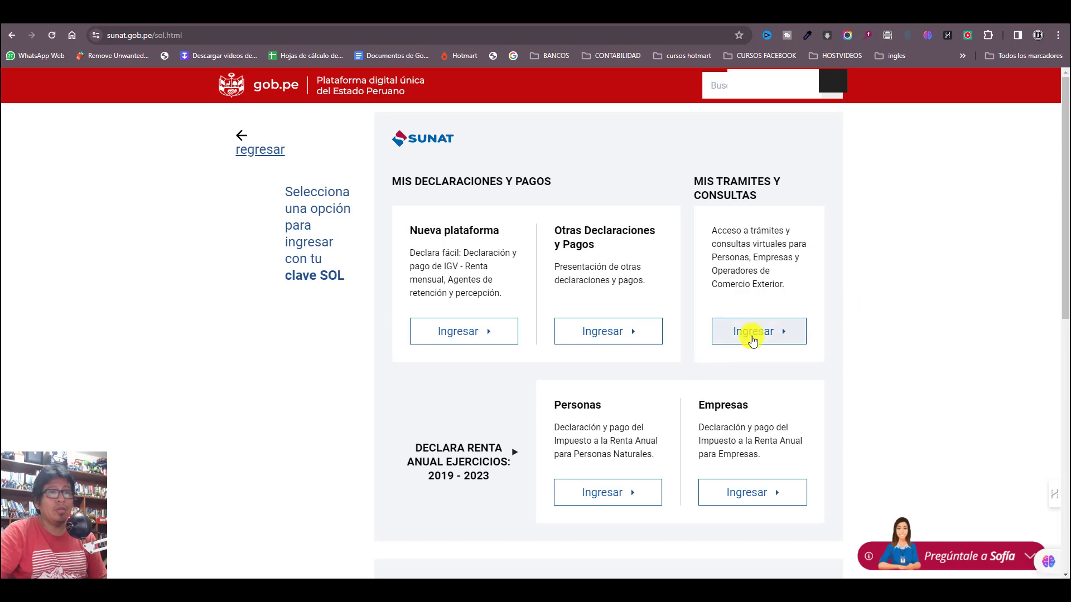
- Enter the SUNAT procedures and consultations portal and sign in with the DNI credentials already filled in
{"action": "left_click", "coordinate": [753, 334]}
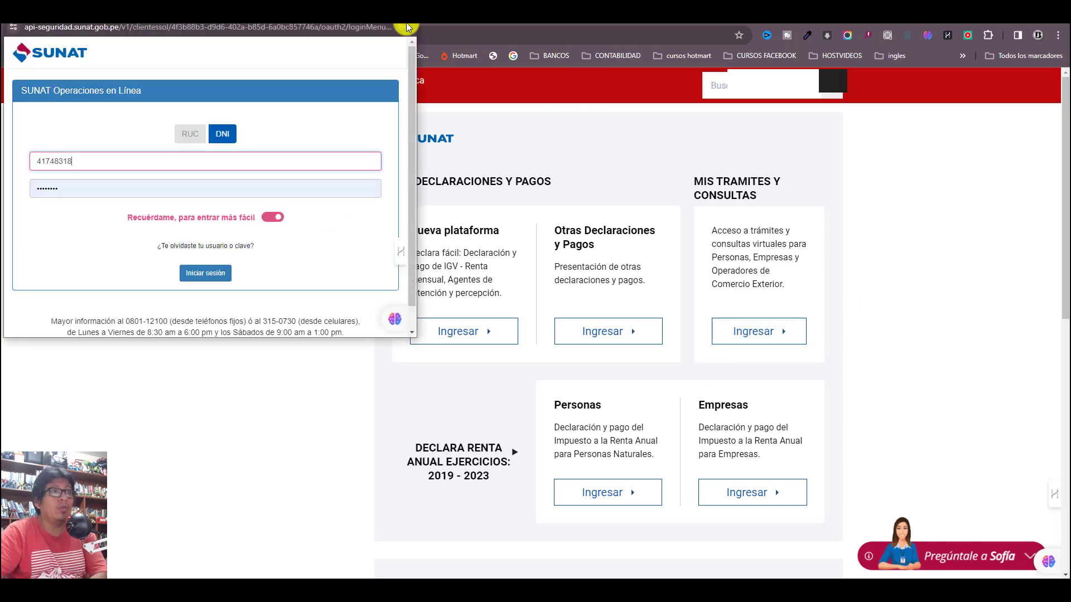
{"action": "left_click", "coordinate": [392, 32]}
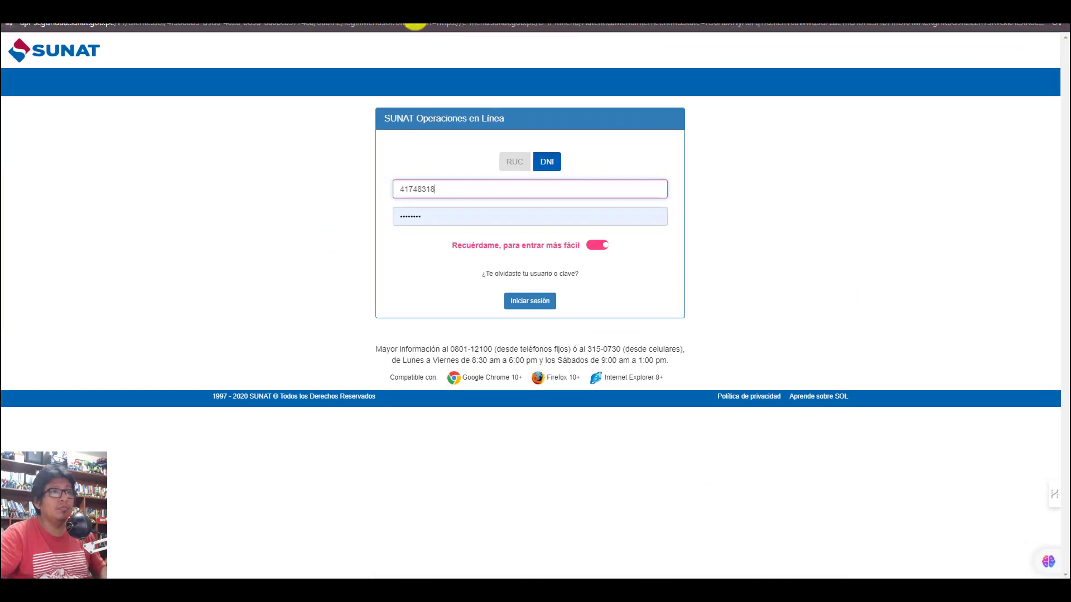
{"action": "left_click", "coordinate": [535, 301]}
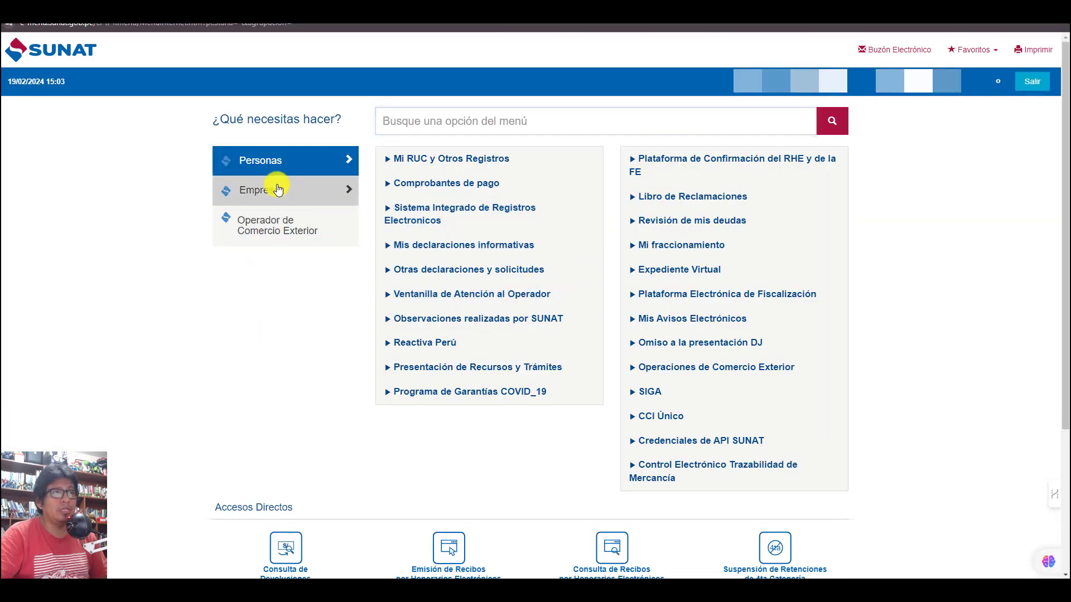
- Open Gestión de Ventas e Ingresos Electrónicos for Empresas, within Sistema Integrado de Registros Electronicos
{"action": "left_click", "coordinate": [278, 190]}
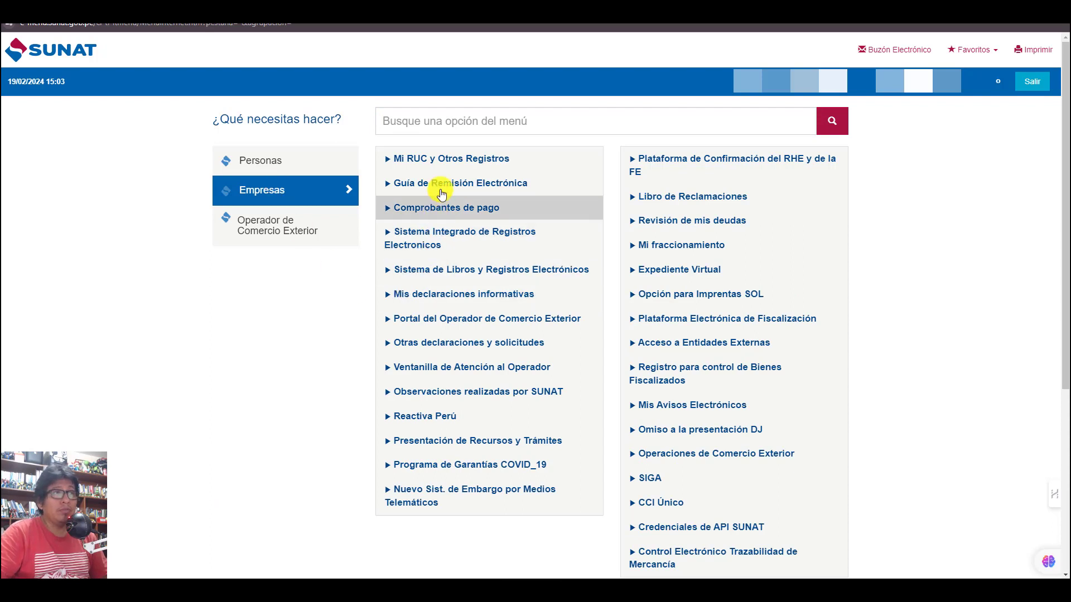
{"action": "left_click", "coordinate": [420, 245]}
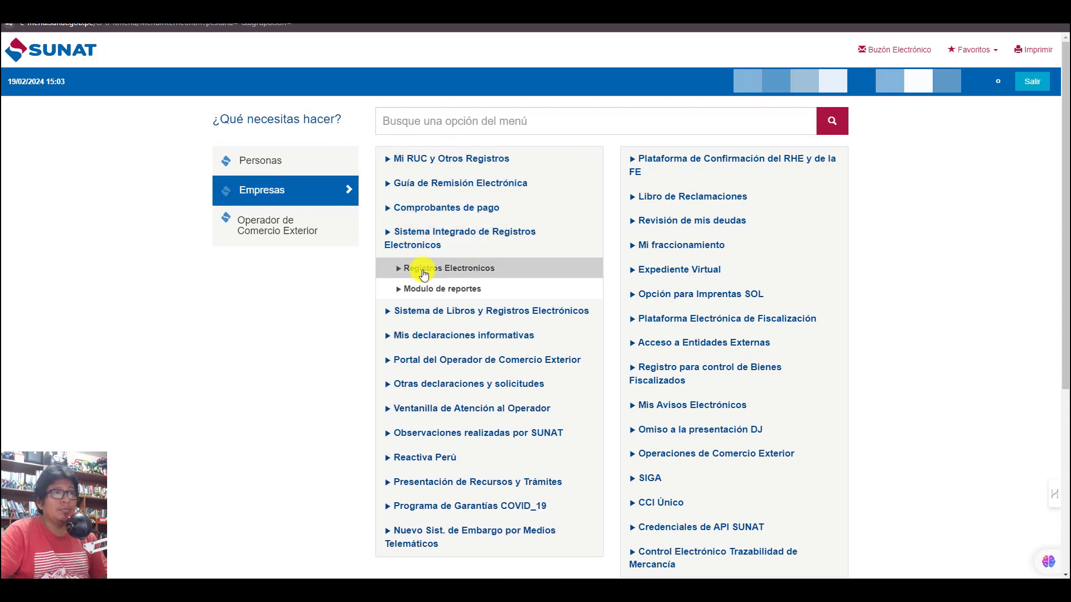
{"action": "left_click", "coordinate": [420, 268]}
{"action": "left_click", "coordinate": [432, 291]}
{"action": "left_click", "coordinate": [443, 308]}
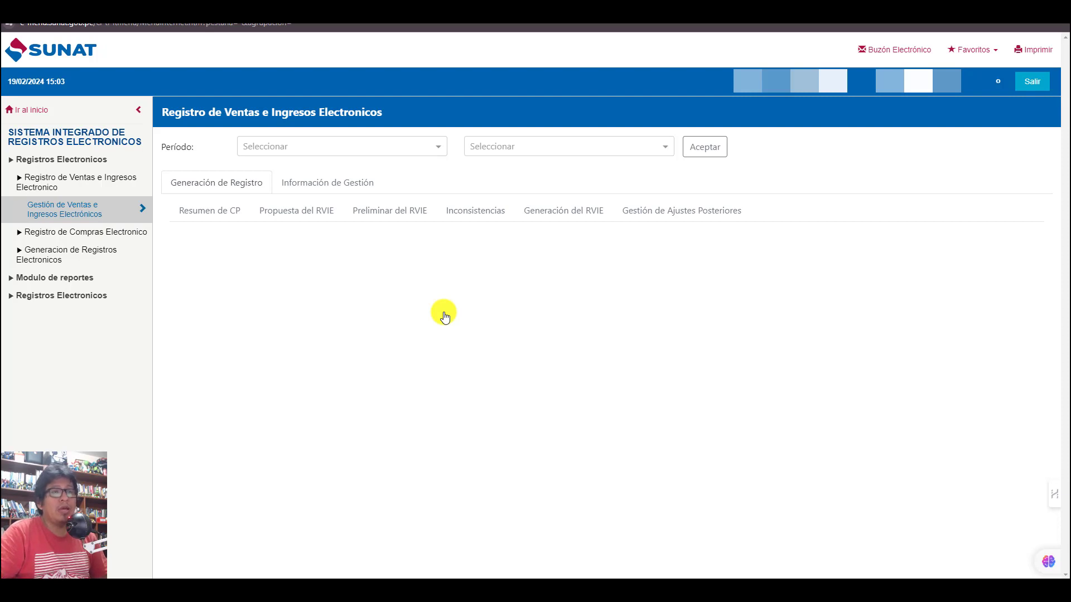
{"action": "left_click", "coordinate": [393, 146]}
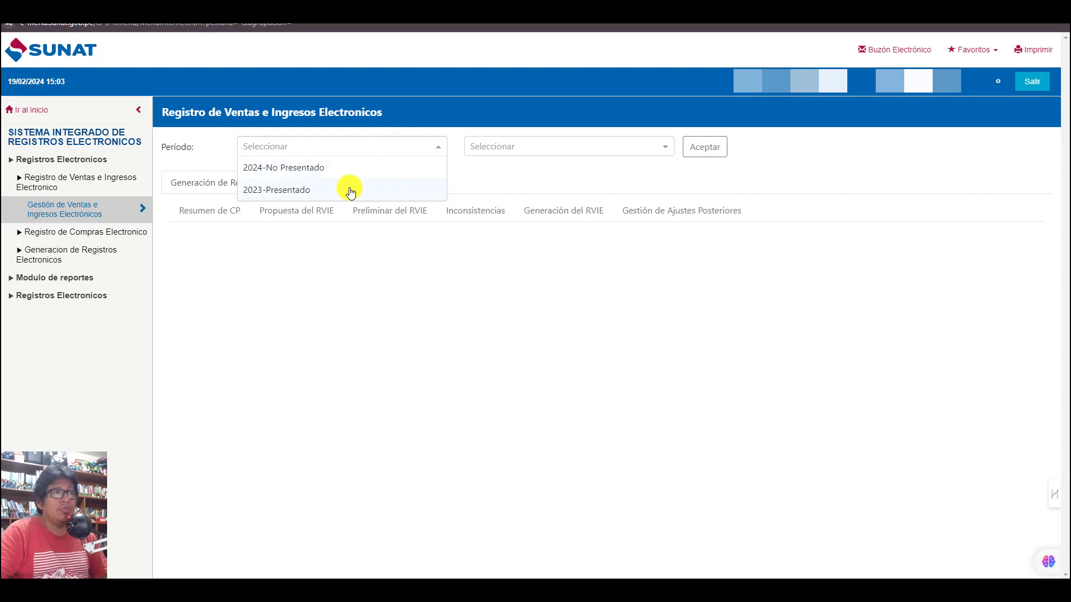
{"action": "left_click", "coordinate": [404, 110]}
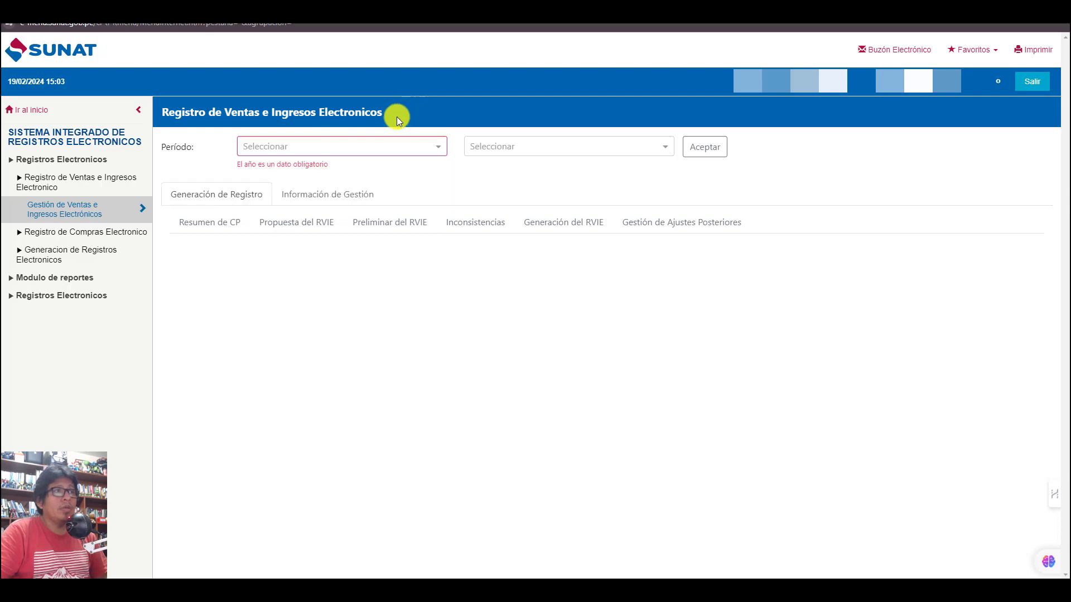
{"action": "left_click", "coordinate": [62, 232]}
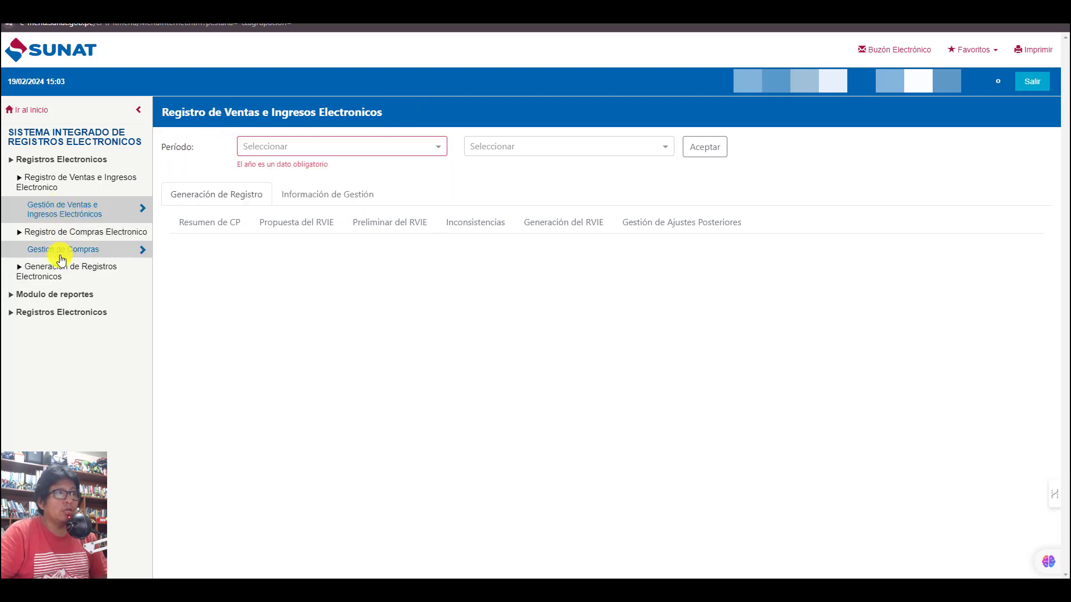
{"action": "left_click", "coordinate": [70, 211]}
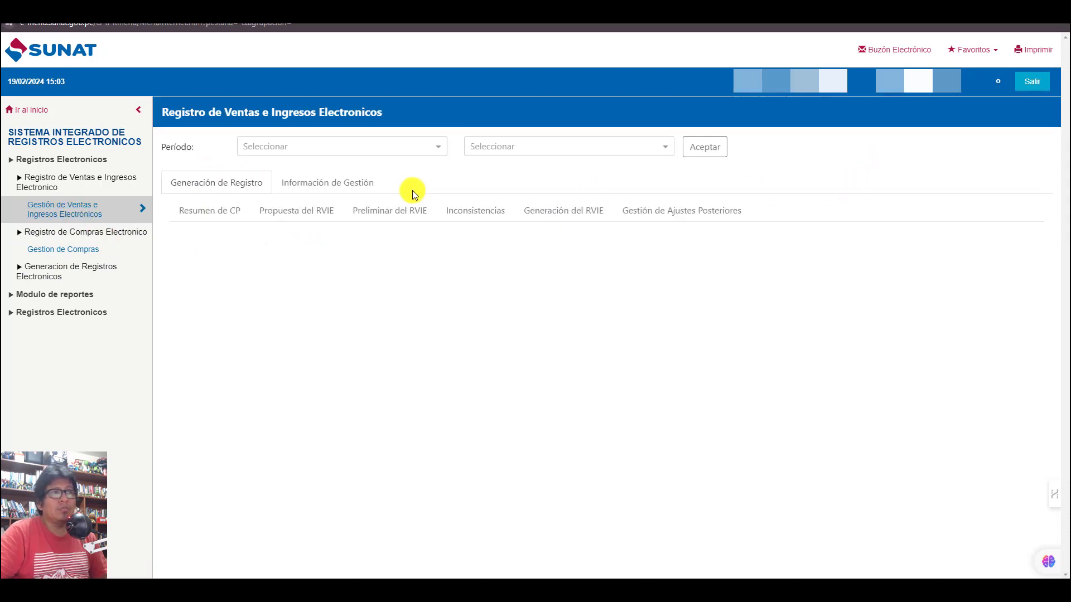
- Load the sales and income register for the period 2024-No Presentado, ENE-No Presentado
{"action": "left_click", "coordinate": [336, 144]}
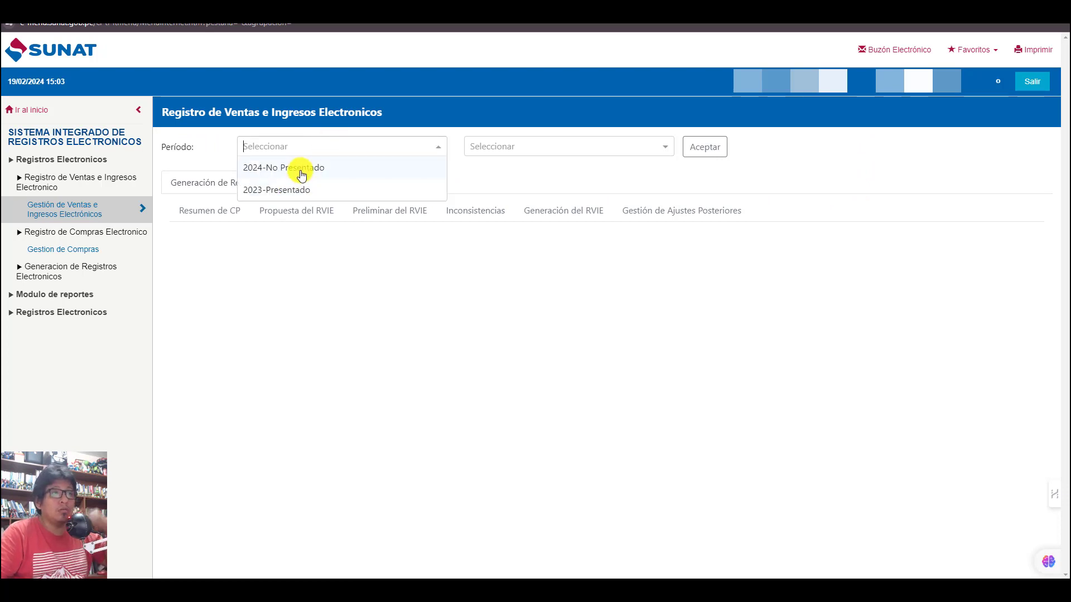
{"action": "left_click", "coordinate": [302, 175]}
{"action": "left_click", "coordinate": [507, 146]}
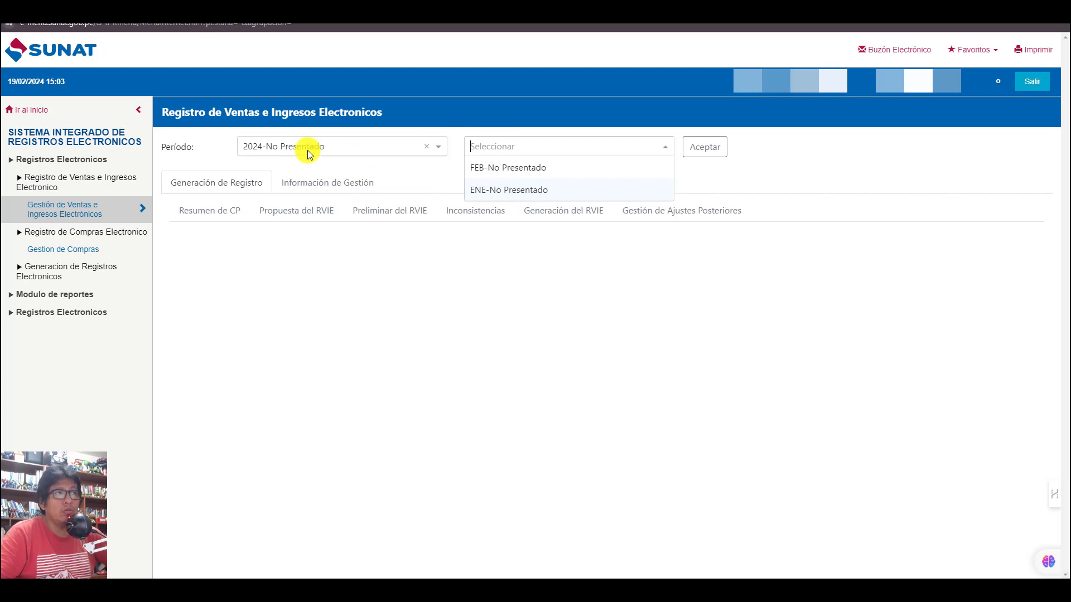
{"action": "left_click", "coordinate": [510, 190]}
{"action": "left_click", "coordinate": [708, 147]}
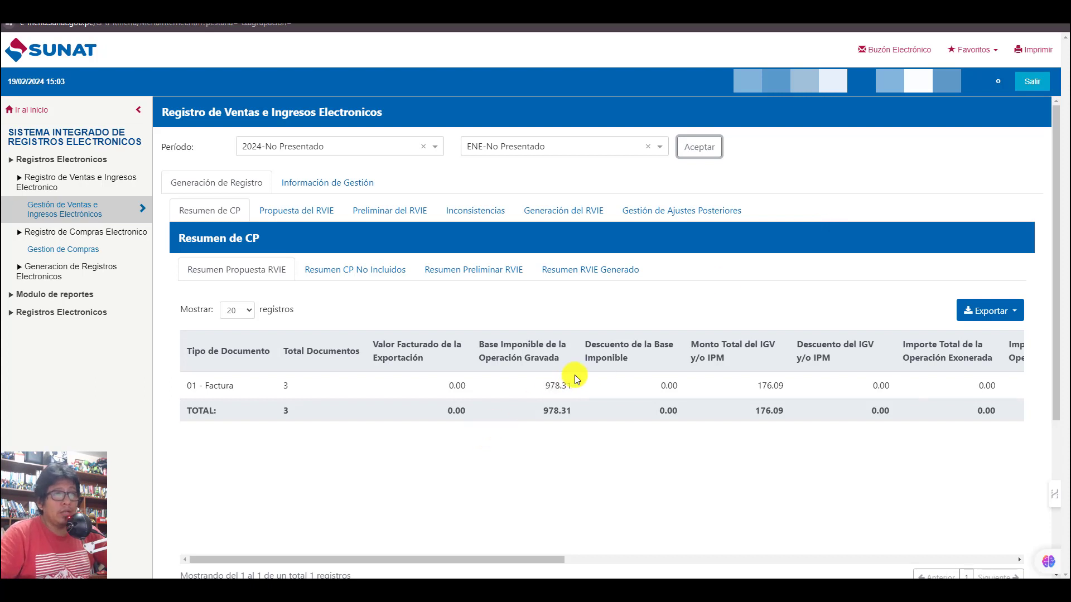
- Open the RVIE proposal for the period and review its included payment vouchers and their columns
{"action": "left_click", "coordinate": [293, 212]}
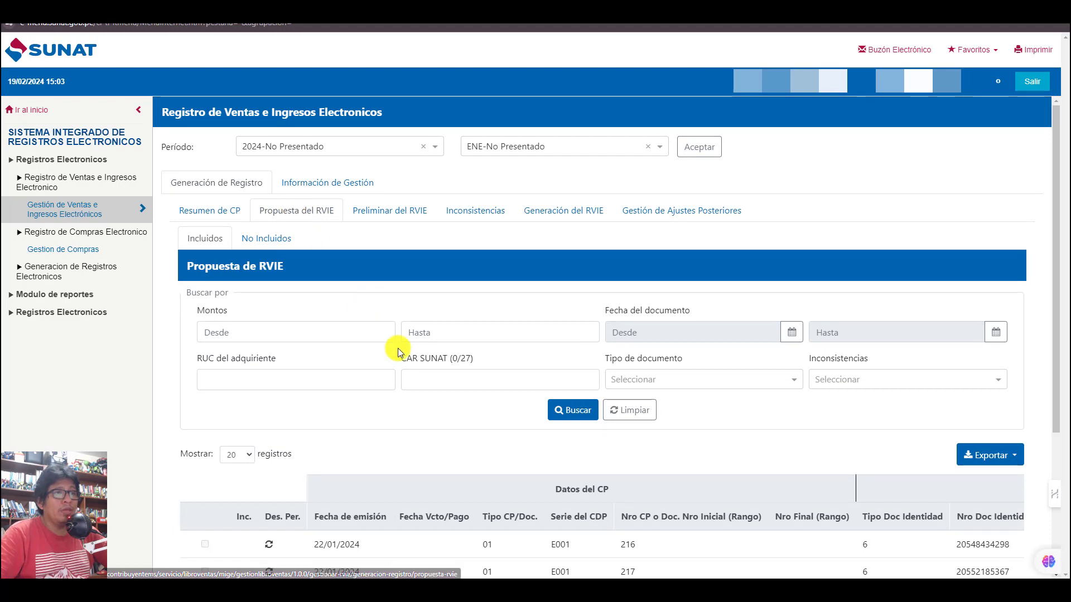
{"action": "scroll", "coordinate": [400, 351], "scroll_direction": "down", "scroll_amount": 3}
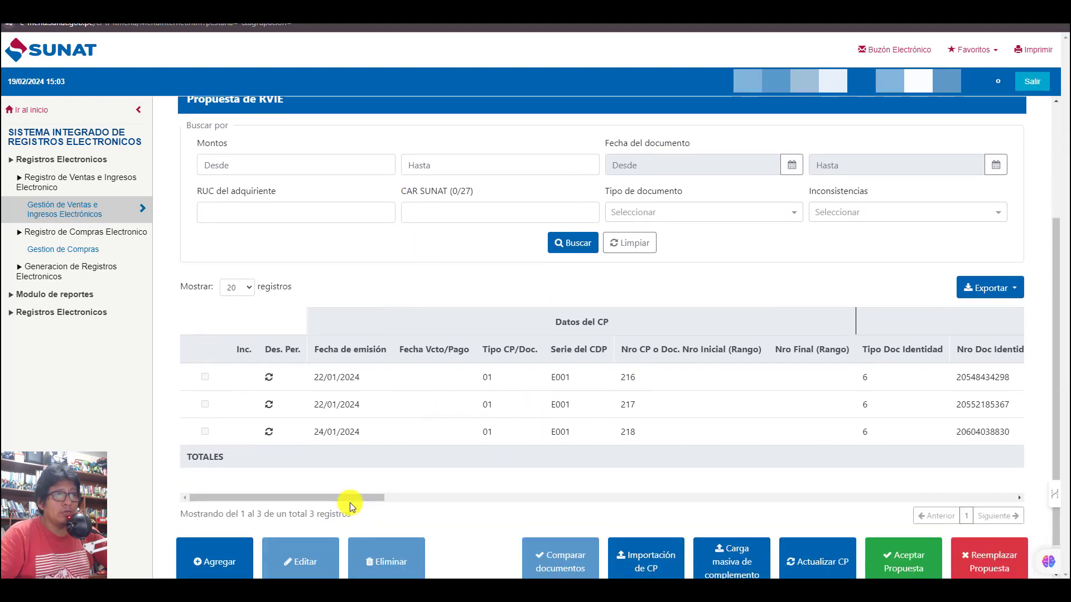
{"action": "scroll", "coordinate": [353, 498], "scroll_direction": "right", "scroll_amount": 5}
{"action": "scroll", "coordinate": [351, 498], "scroll_direction": "left", "scroll_amount": 5}
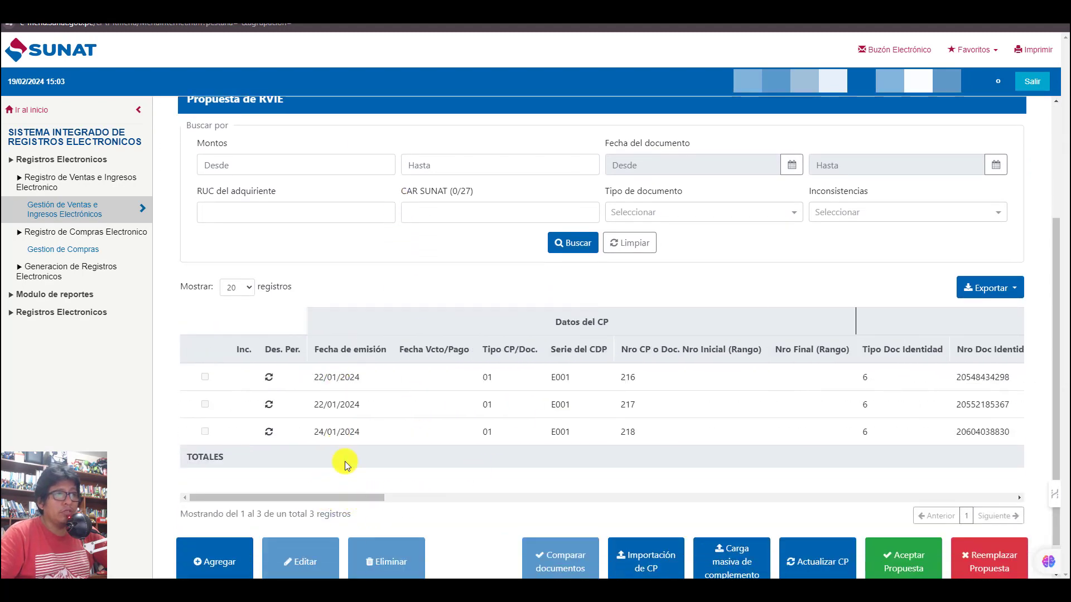
{"action": "left_click_drag", "start_coordinate": [354, 495], "coordinate": [311, 502]}
{"action": "scroll", "coordinate": [415, 359], "scroll_direction": "up", "scroll_amount": 3}
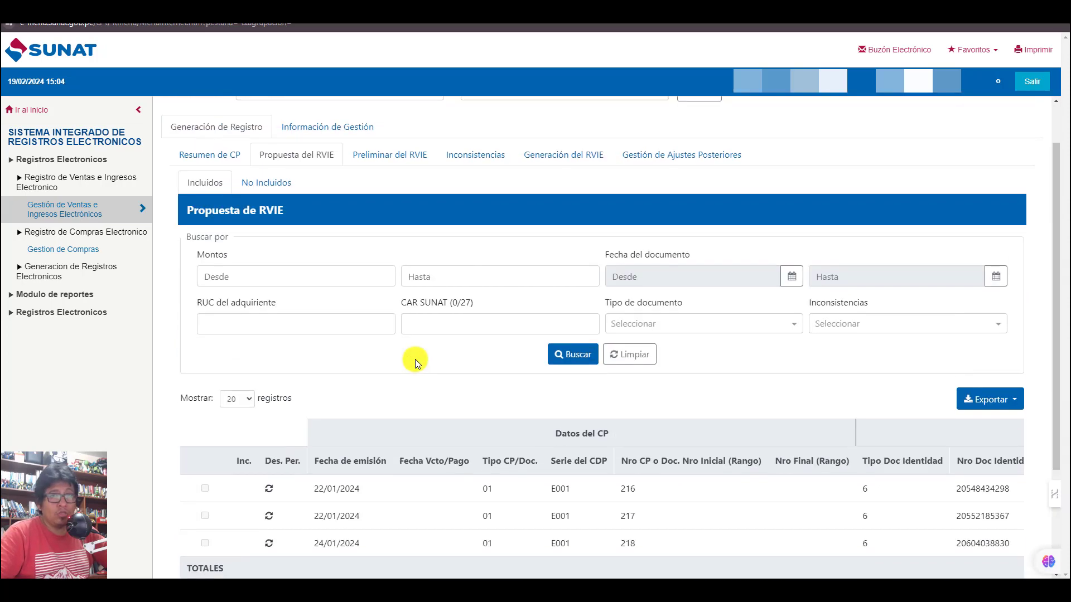
{"action": "scroll", "coordinate": [415, 359], "scroll_direction": "down", "scroll_amount": 4}
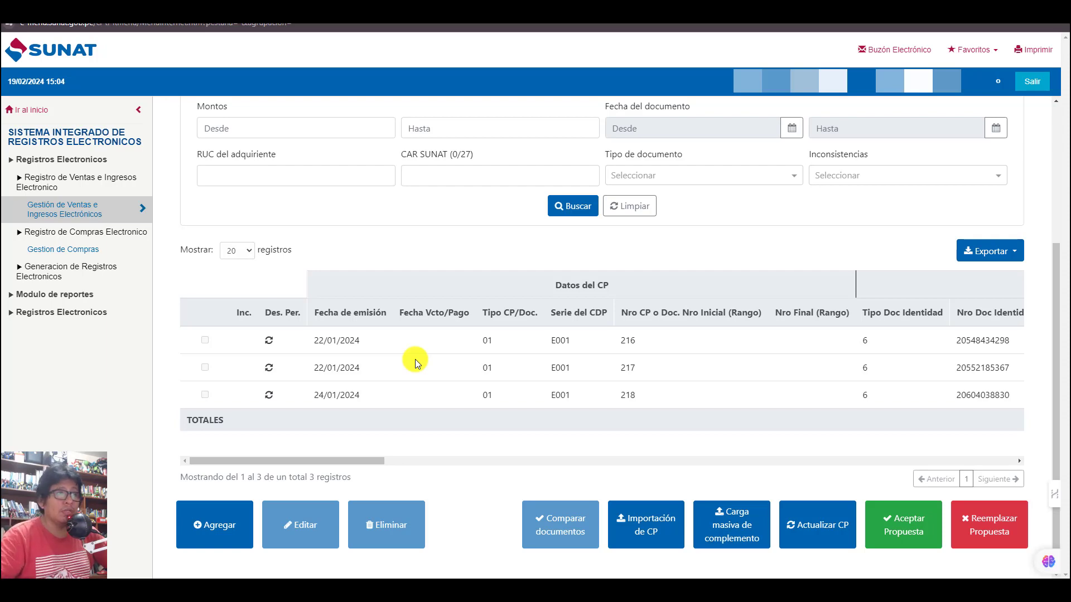
- Examine the fields of the form for adding a payment voucher to the proposal, and close it without saving
{"action": "left_click", "coordinate": [210, 529]}
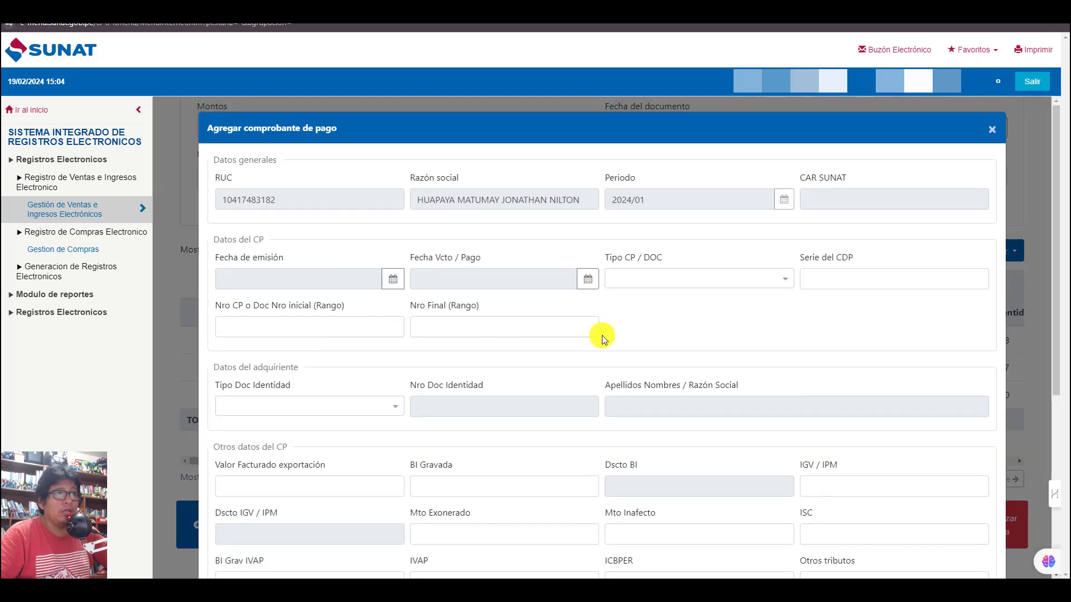
{"action": "scroll", "coordinate": [567, 354], "scroll_direction": "down", "scroll_amount": 5}
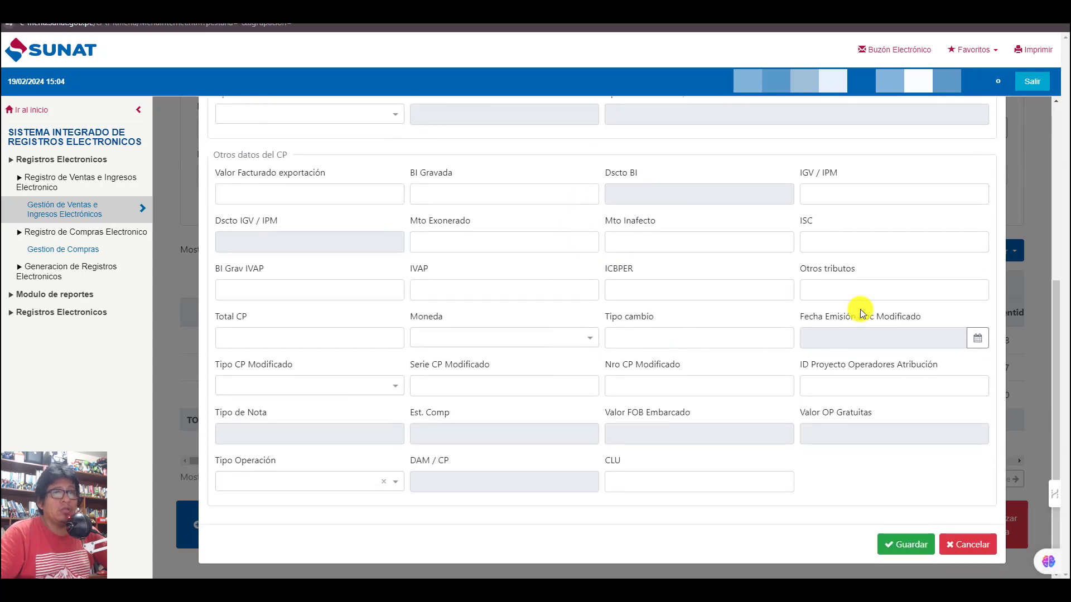
{"action": "scroll", "coordinate": [862, 306], "scroll_direction": "up", "scroll_amount": 5}
{"action": "left_click", "coordinate": [982, 127]}
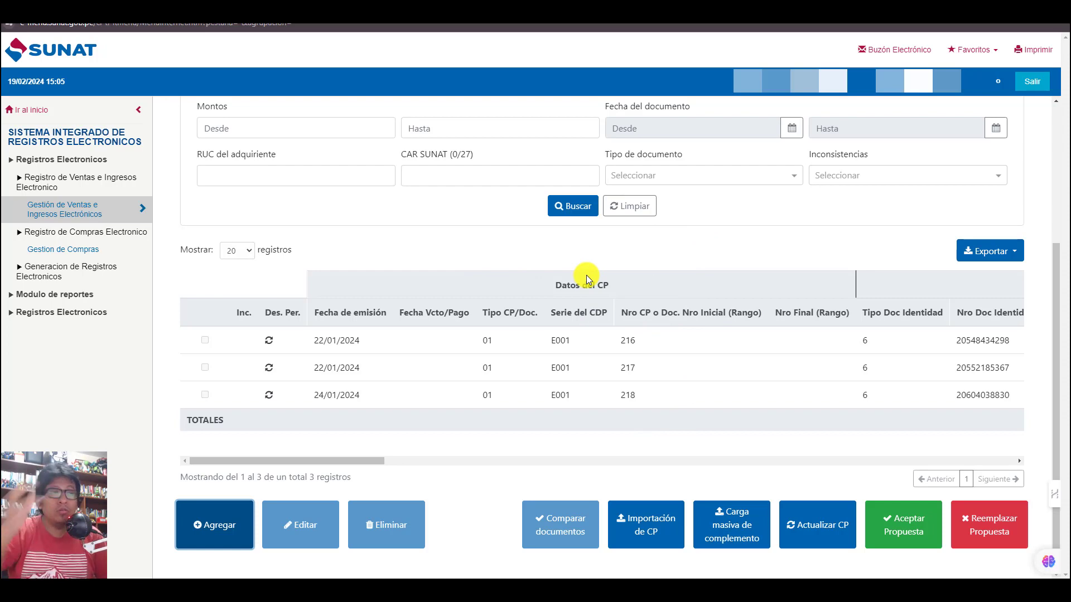
- Accept the RVIE proposal for period 202401 and select the sales and income register for generation
{"action": "left_click", "coordinate": [918, 527]}
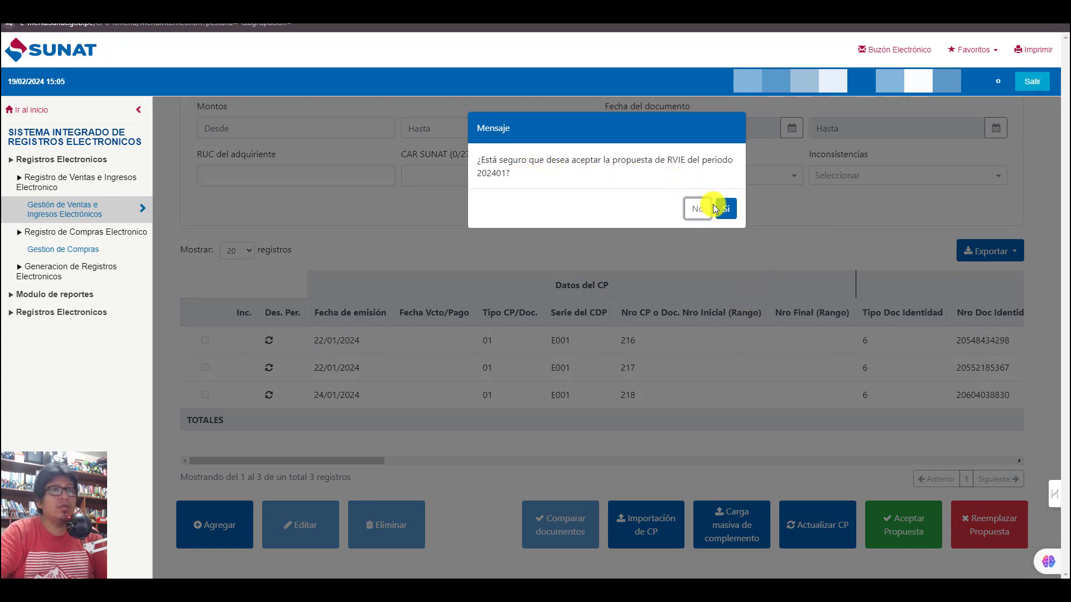
{"action": "left_click", "coordinate": [724, 208]}
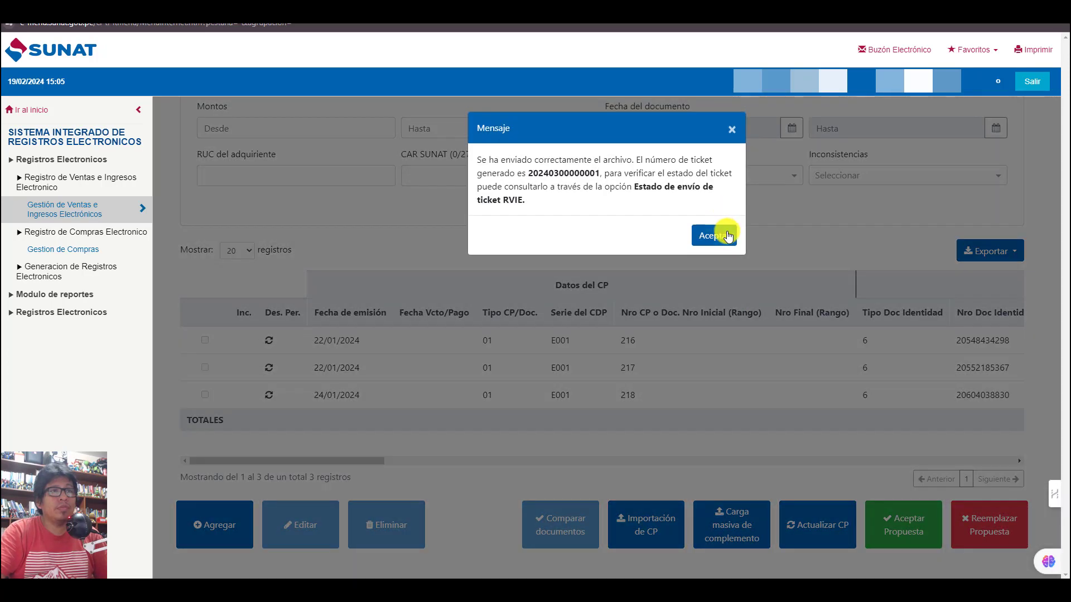
{"action": "left_click", "coordinate": [727, 223]}
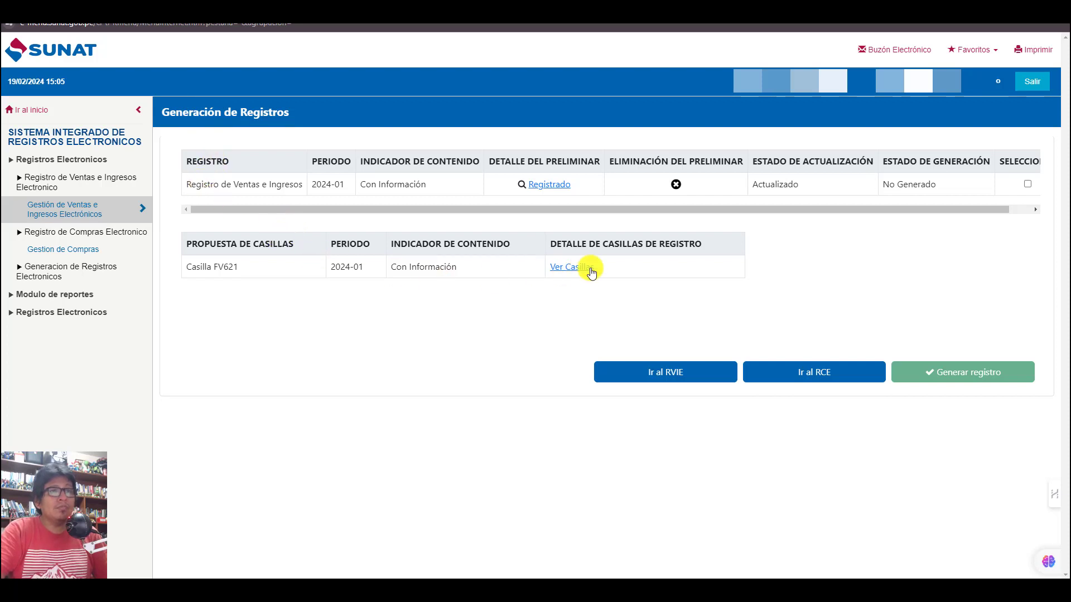
{"action": "left_click", "coordinate": [1027, 184]}
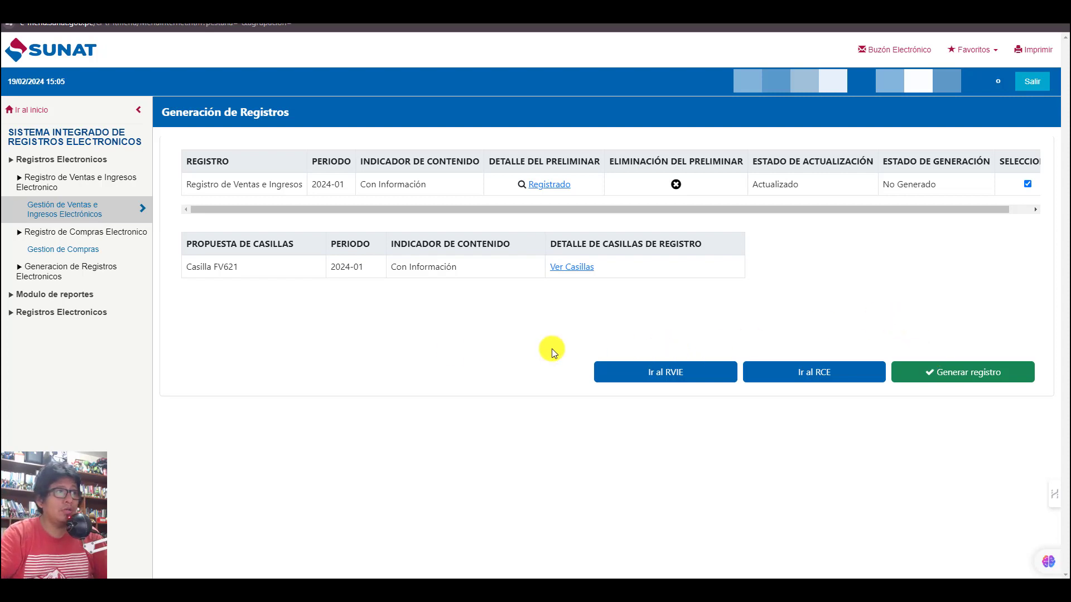
- Try to open Gestion de Compras, and reload the site and sign in again
{"action": "left_click", "coordinate": [80, 252]}
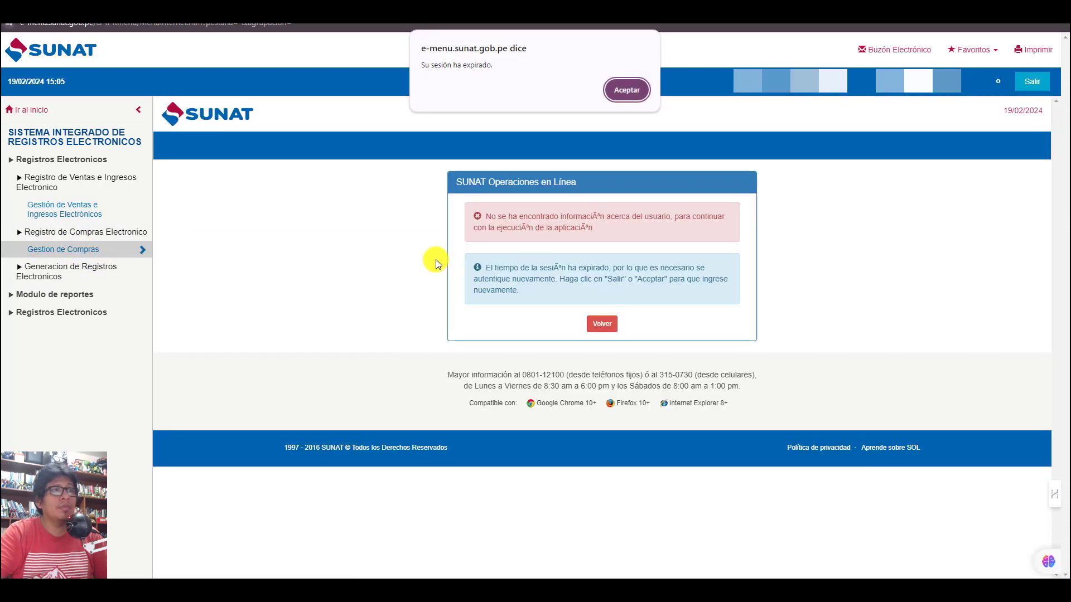
{"action": "left_click", "coordinate": [626, 90]}
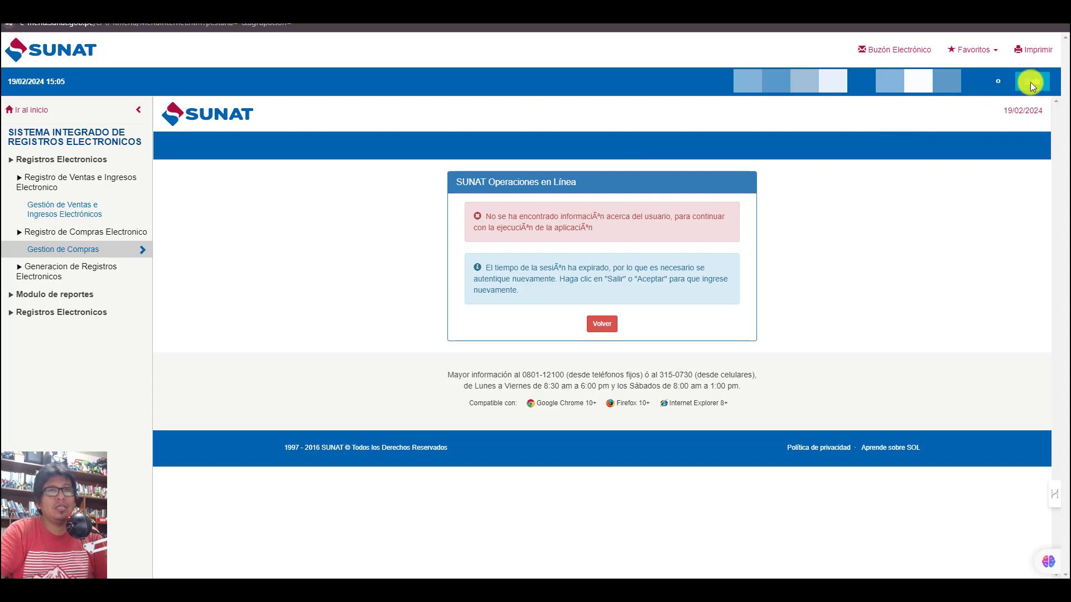
{"action": "left_click", "coordinate": [599, 324]}
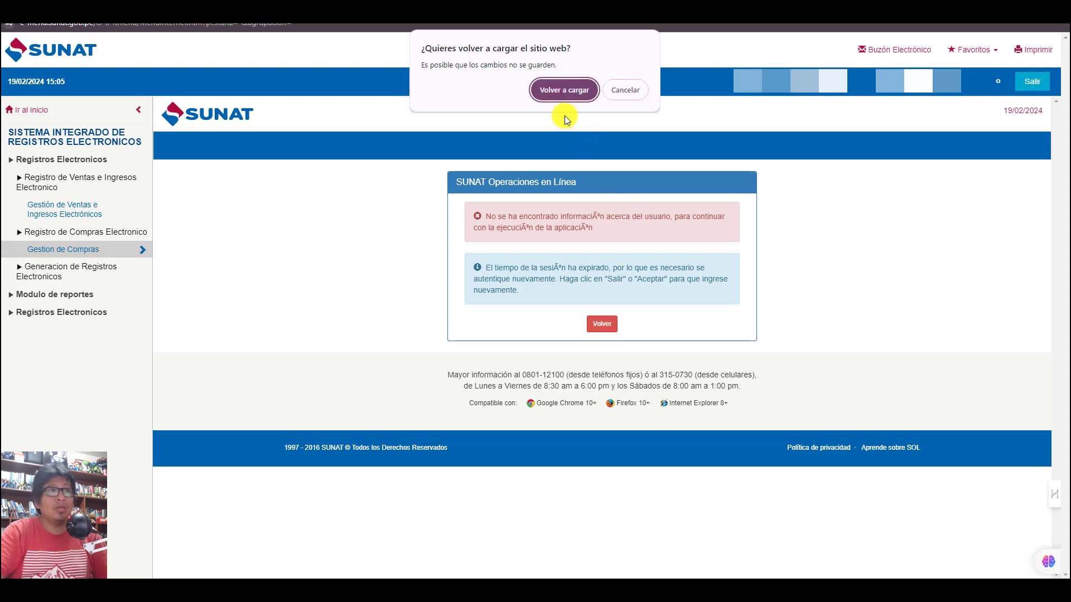
{"action": "left_click", "coordinate": [567, 92]}
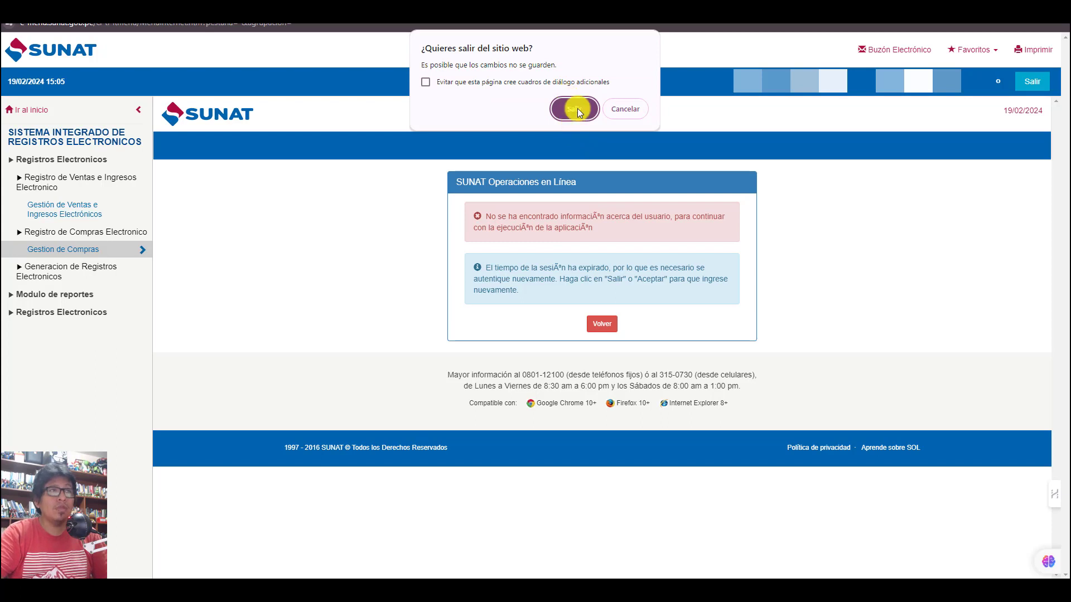
{"action": "left_click", "coordinate": [577, 108]}
{"action": "left_click", "coordinate": [529, 304]}
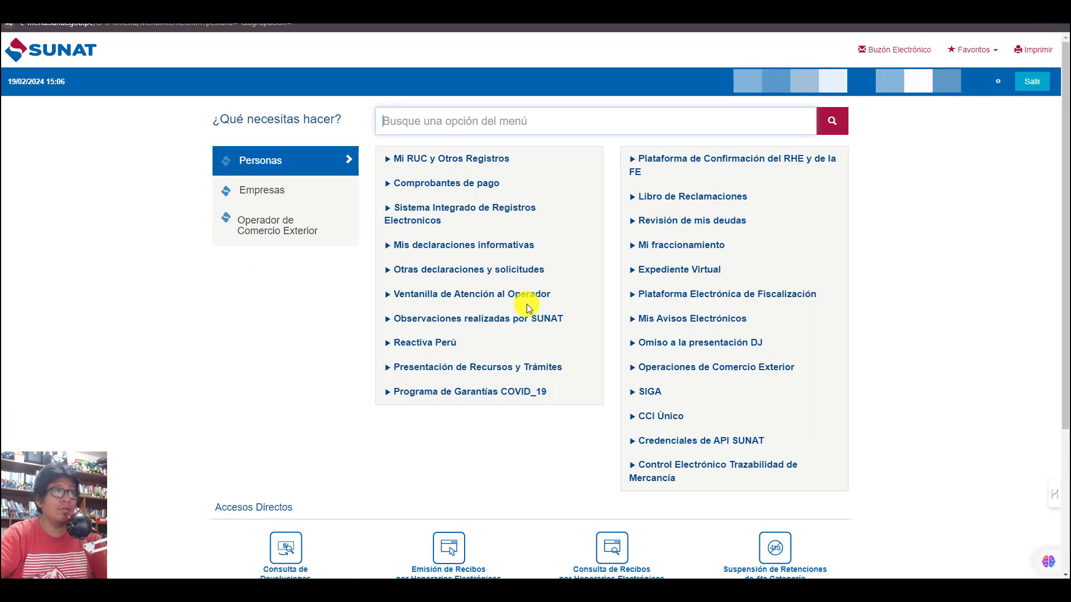
- Open Generacion de Registros Electronicos for Empresas, within Sistema Integrado de Registros Electronicos
{"action": "left_click", "coordinate": [270, 195]}
{"action": "left_click", "coordinate": [408, 217]}
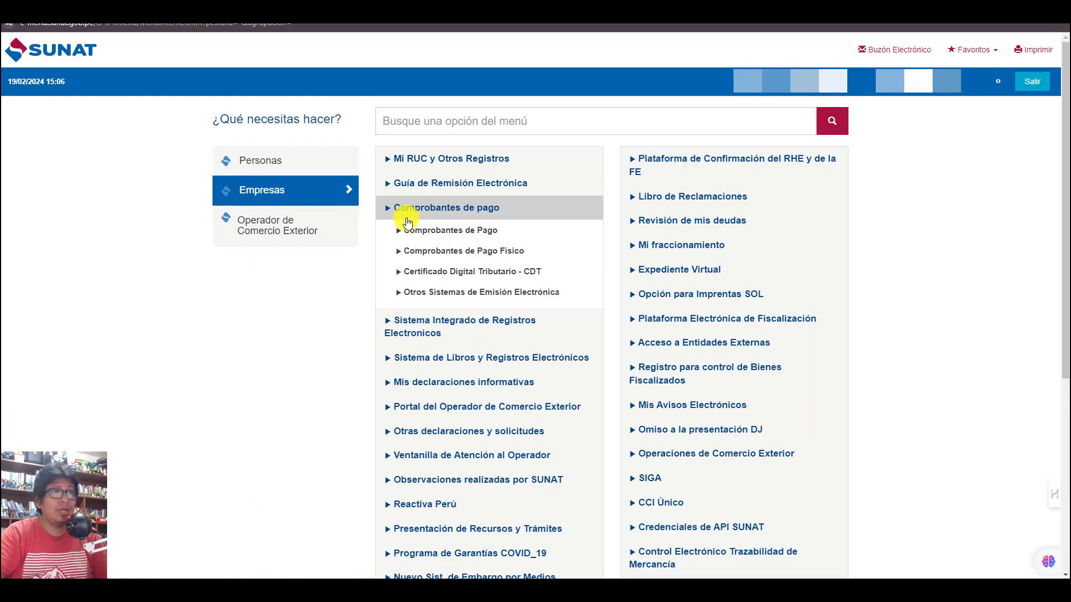
{"action": "left_click", "coordinate": [407, 212]}
{"action": "left_click", "coordinate": [411, 232]}
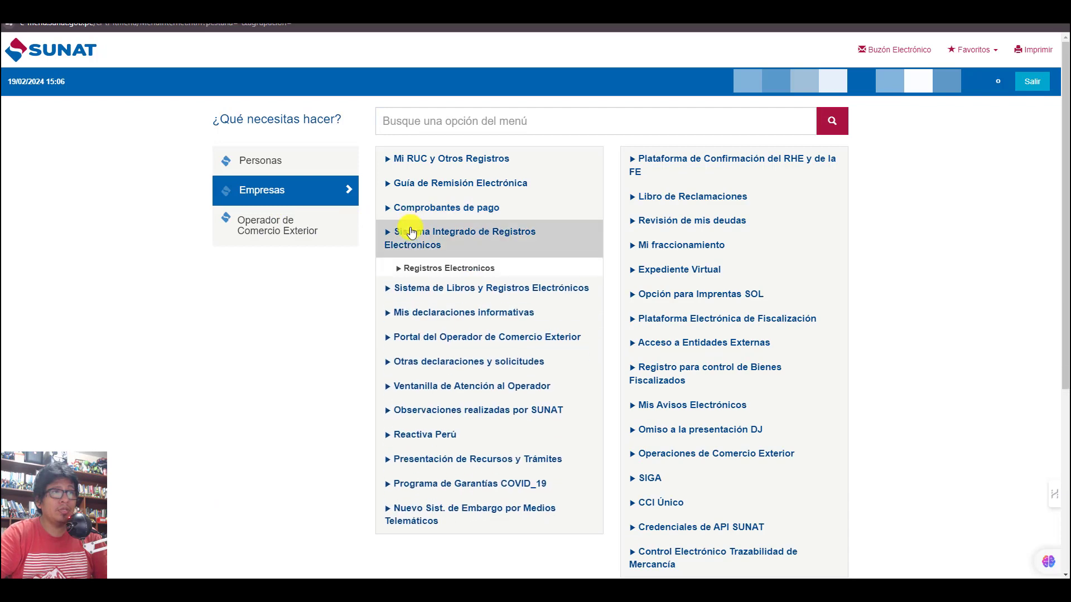
{"action": "left_click", "coordinate": [412, 269]}
{"action": "left_click", "coordinate": [416, 331]}
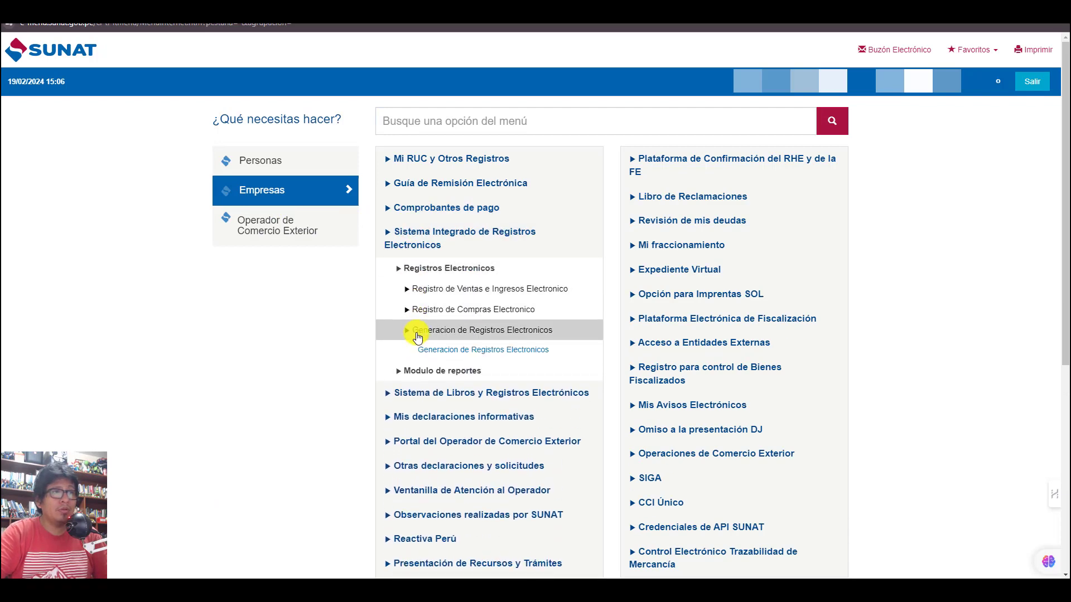
{"action": "left_click", "coordinate": [425, 349]}
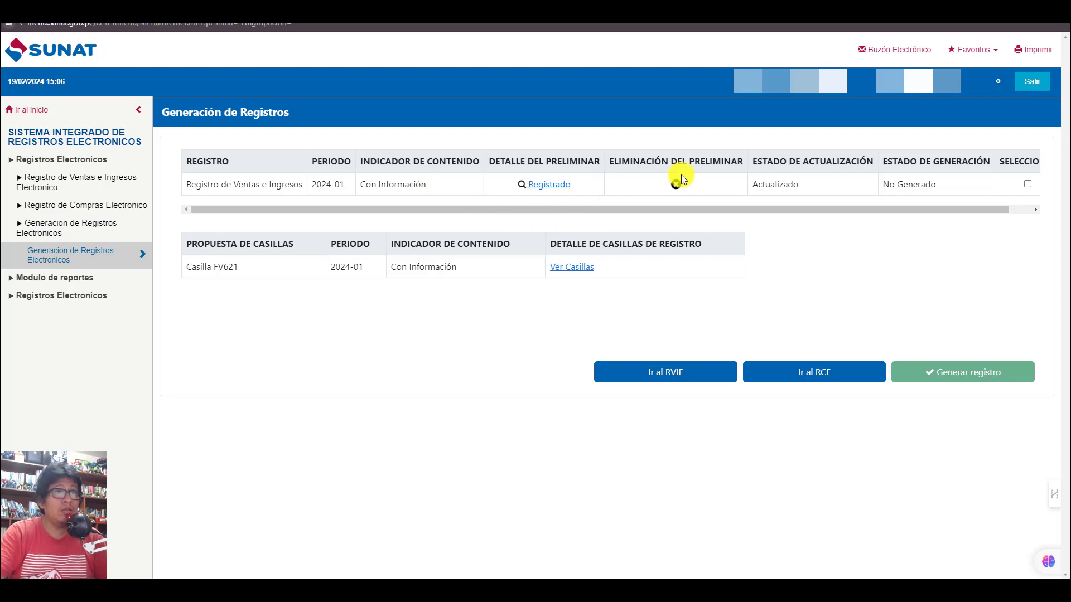
- Open Gestion de Compras within the Registro de Compras Electronico
{"action": "left_click", "coordinate": [48, 209]}
{"action": "left_click", "coordinate": [49, 223]}
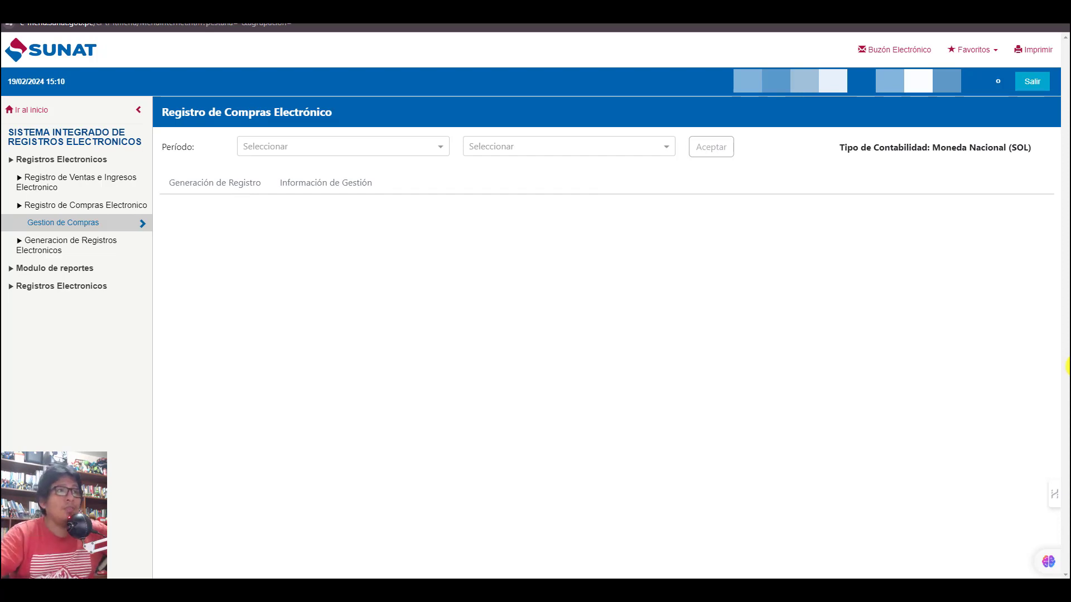
- Load the purchase register for the January (ENE) 2024 period
{"action": "left_click", "coordinate": [357, 151]}
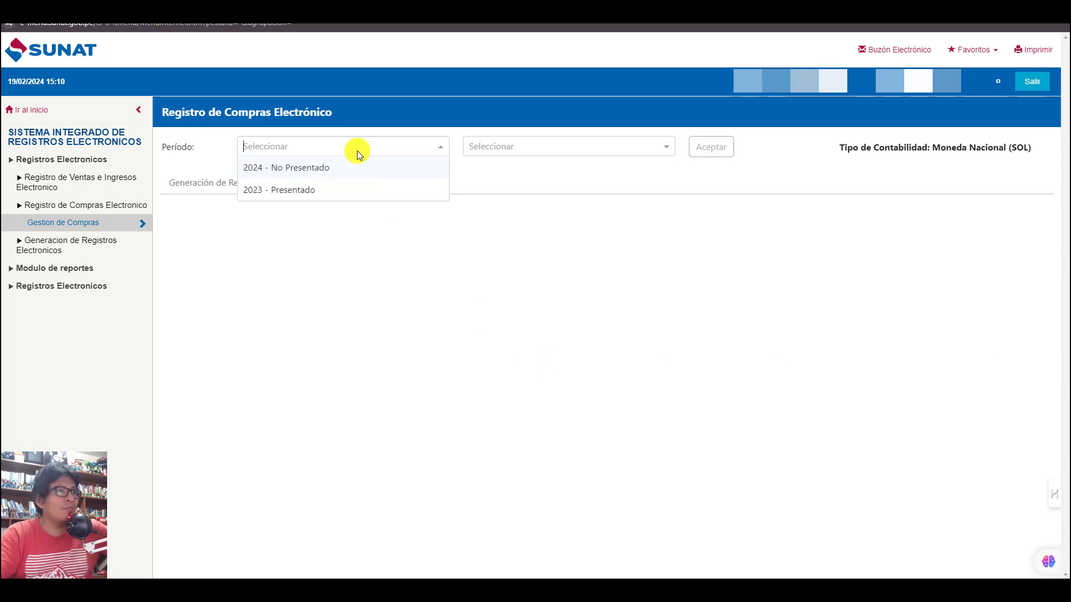
{"action": "left_click", "coordinate": [326, 191]}
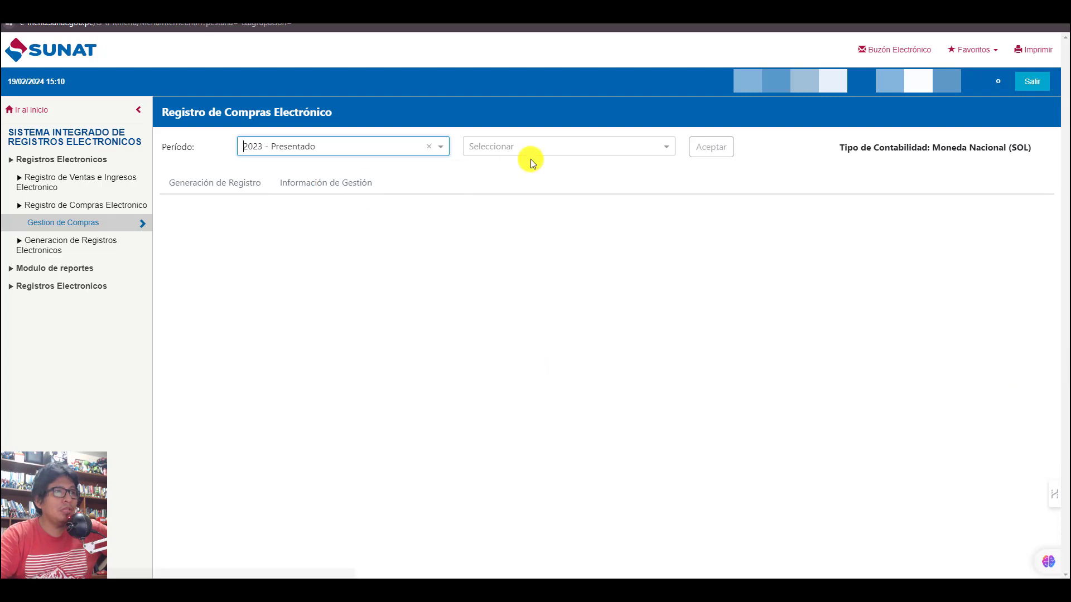
{"action": "left_click", "coordinate": [363, 146]}
{"action": "left_click", "coordinate": [343, 168]}
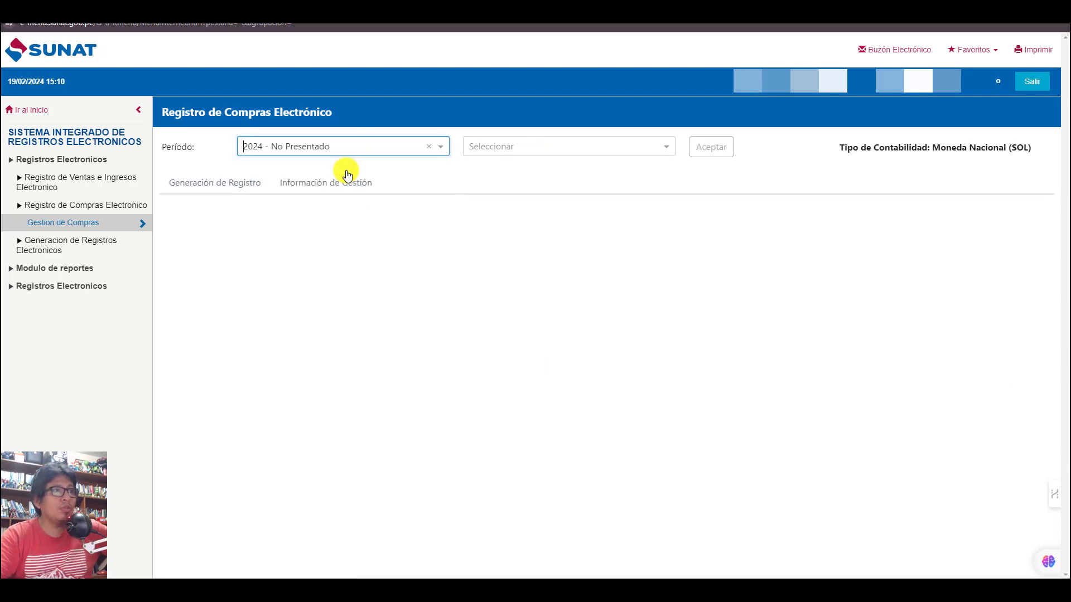
{"action": "left_click", "coordinate": [511, 148]}
{"action": "left_click", "coordinate": [518, 196]}
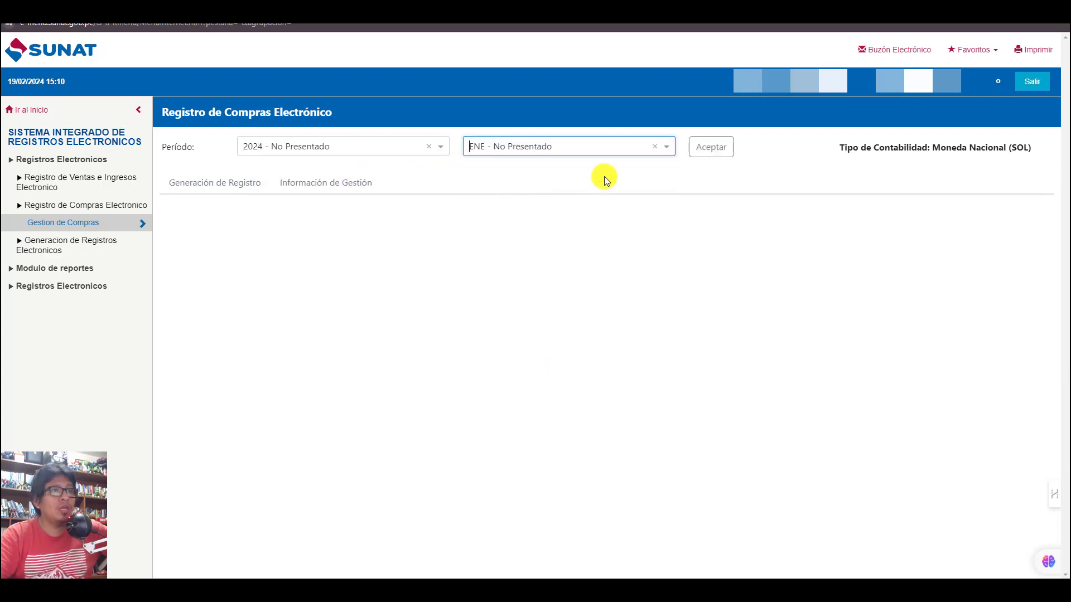
{"action": "left_click", "coordinate": [714, 155]}
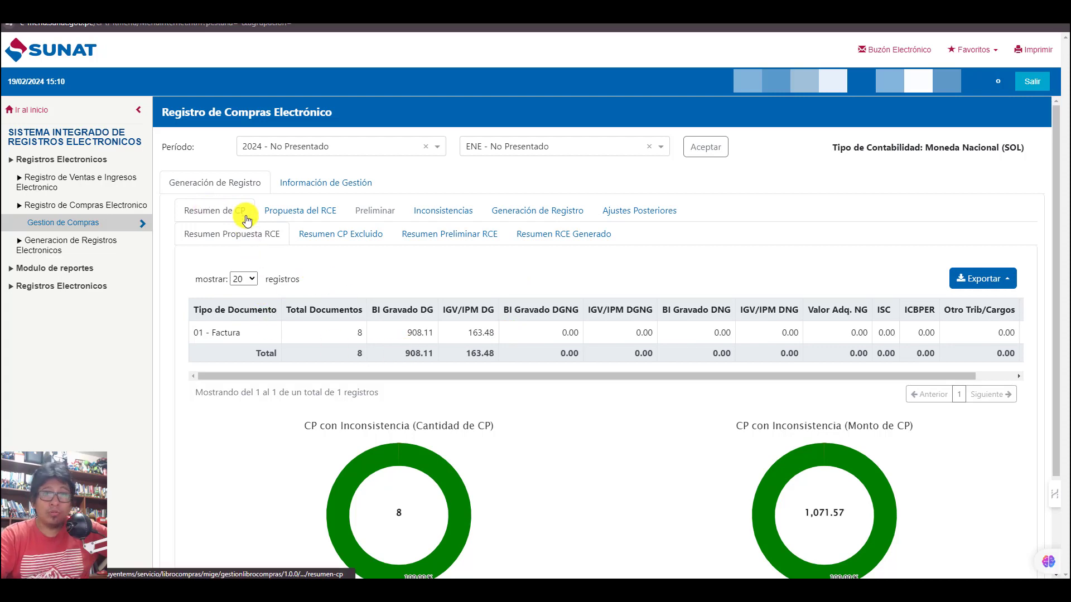
- Open the Propuesta del RCE and review the payment receipts and supplier data it lists
{"action": "left_click", "coordinate": [320, 218]}
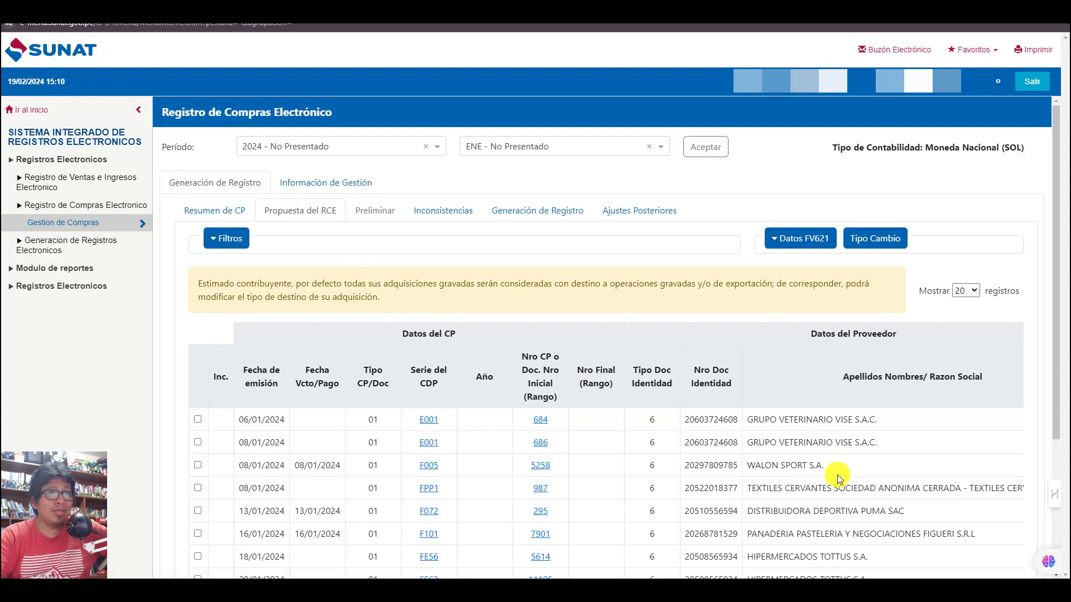
{"action": "scroll", "coordinate": [780, 461], "scroll_direction": "down", "scroll_amount": 1}
{"action": "scroll", "coordinate": [779, 460], "scroll_direction": "down", "scroll_amount": 2}
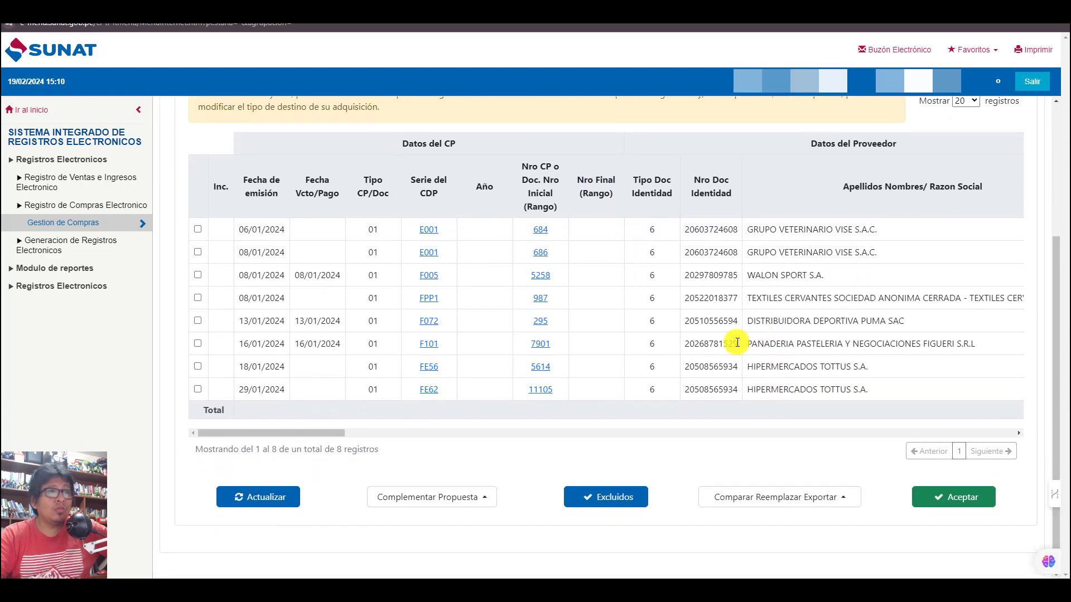
{"action": "left_click_drag", "start_coordinate": [328, 439], "coordinate": [293, 450]}
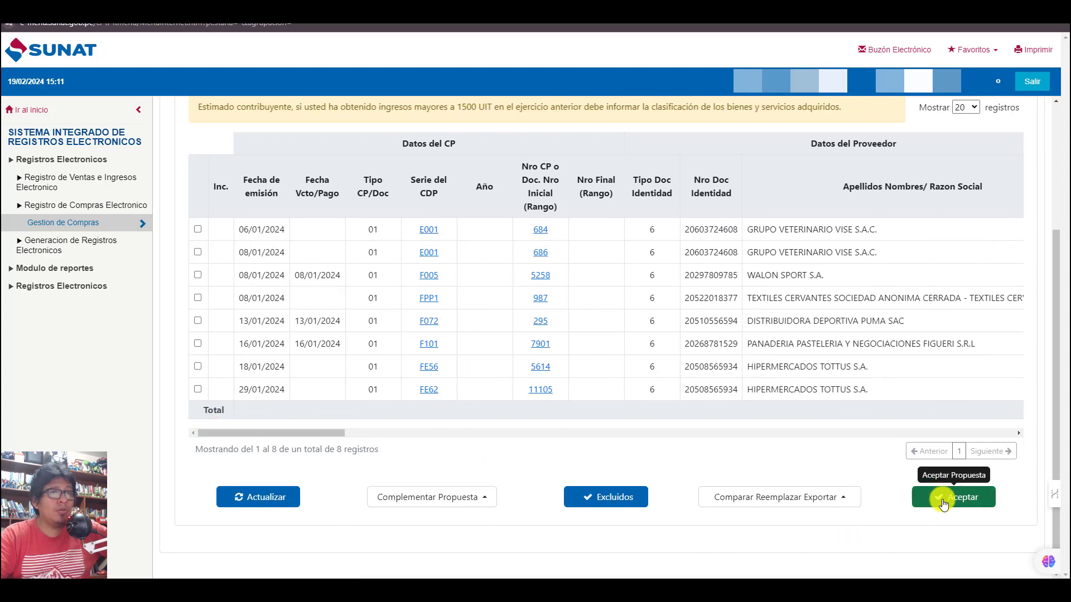
- Check the options for complementing the purchase proposal, including the blank form for adding a payment receipt
{"action": "left_click", "coordinate": [429, 502]}
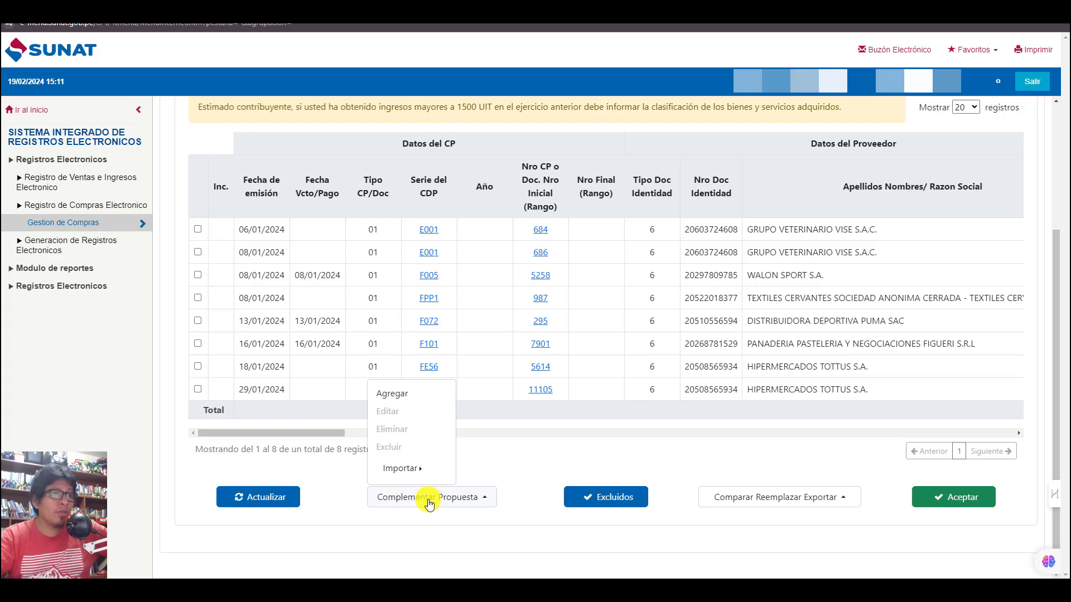
{"action": "left_click", "coordinate": [377, 392]}
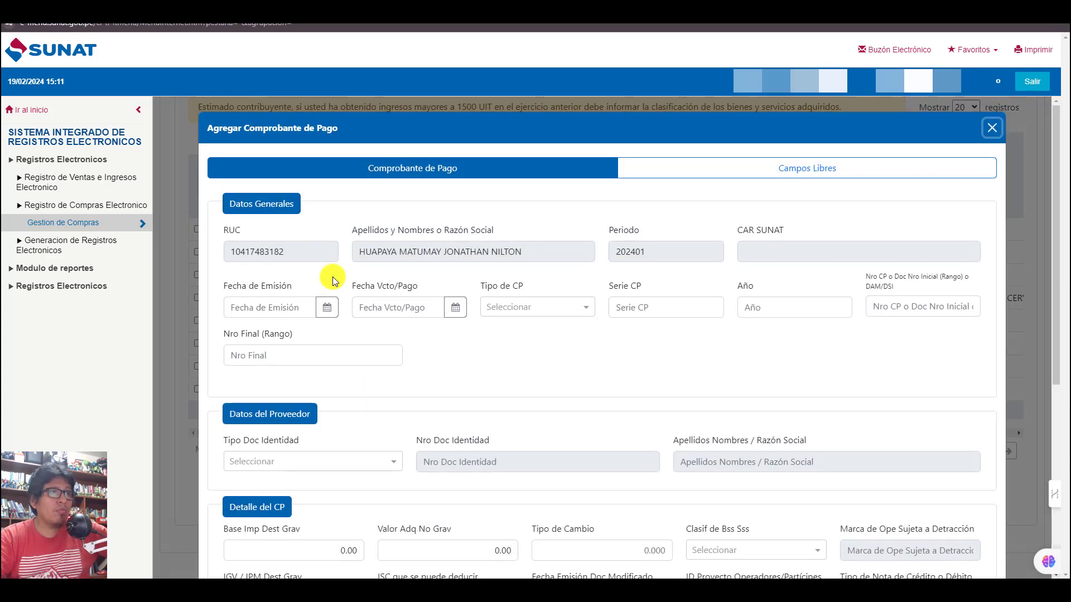
{"action": "left_click", "coordinate": [992, 128]}
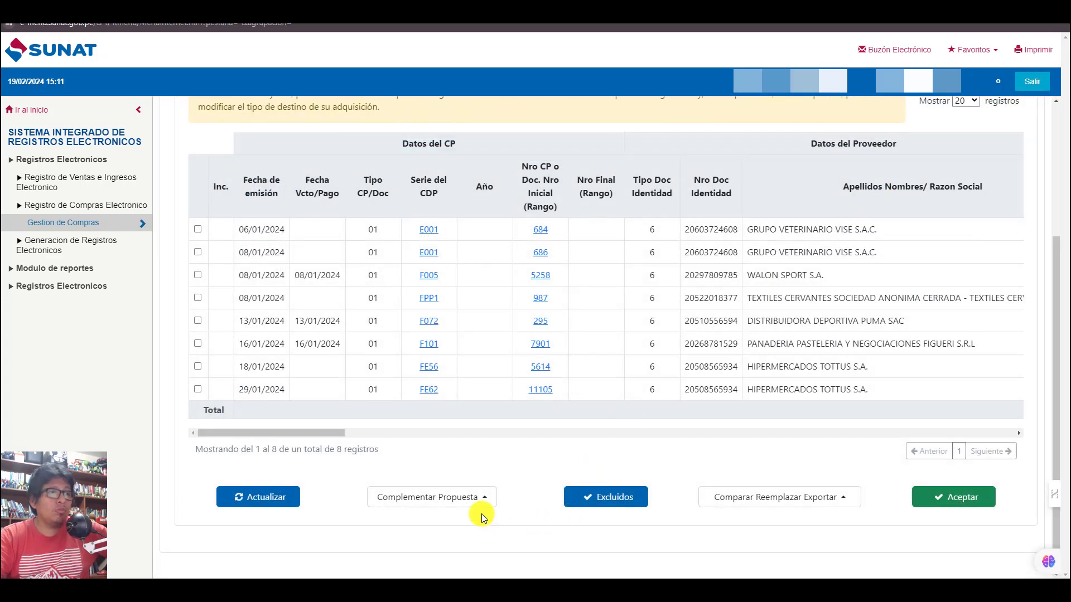
{"action": "left_click", "coordinate": [466, 495]}
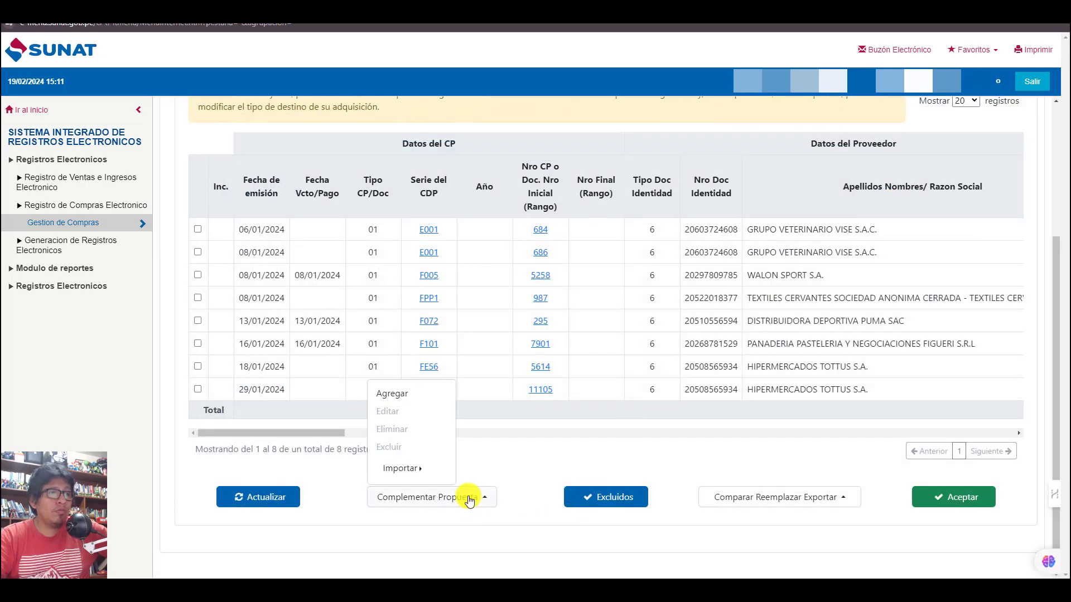
{"action": "left_click", "coordinate": [424, 497]}
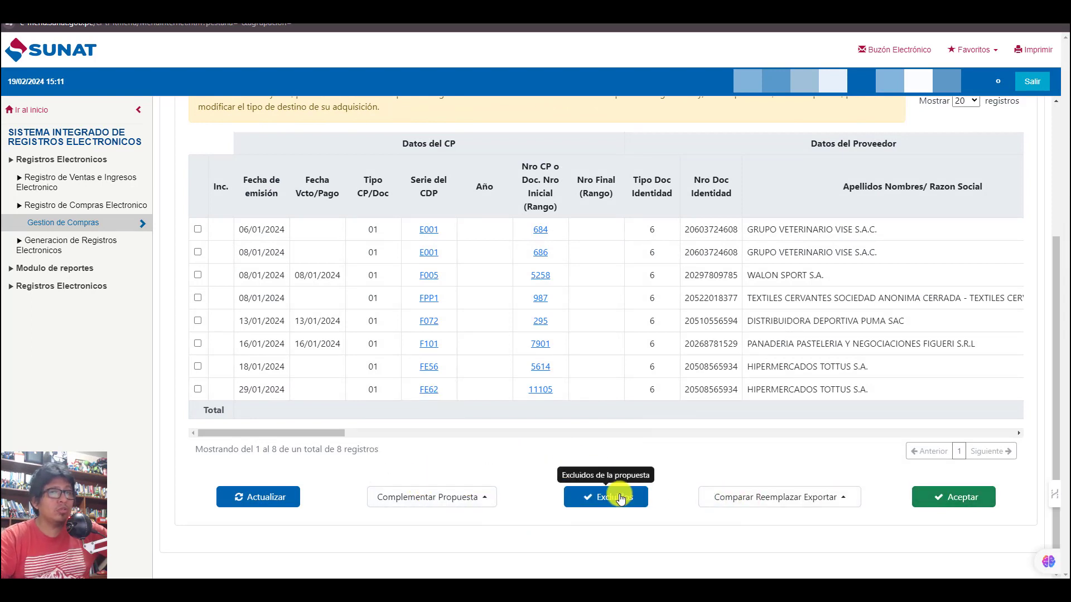
- Accept the RCE proposal, declaring no operations with non-domiciled parties, and select both the purchase and the sales and income registers for generation
{"action": "left_click", "coordinate": [950, 501]}
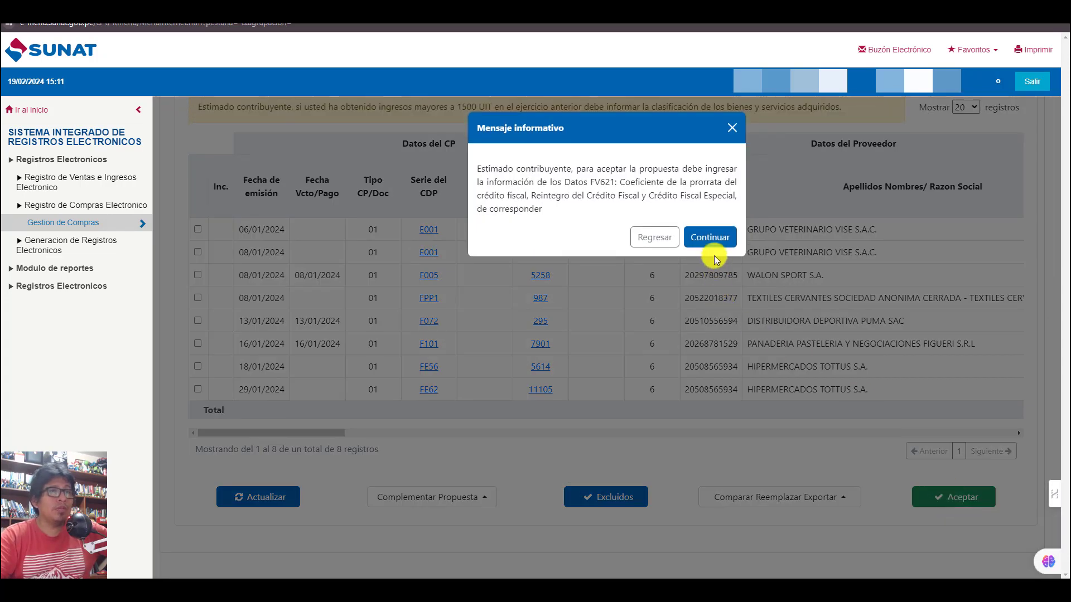
{"action": "left_click", "coordinate": [709, 239]}
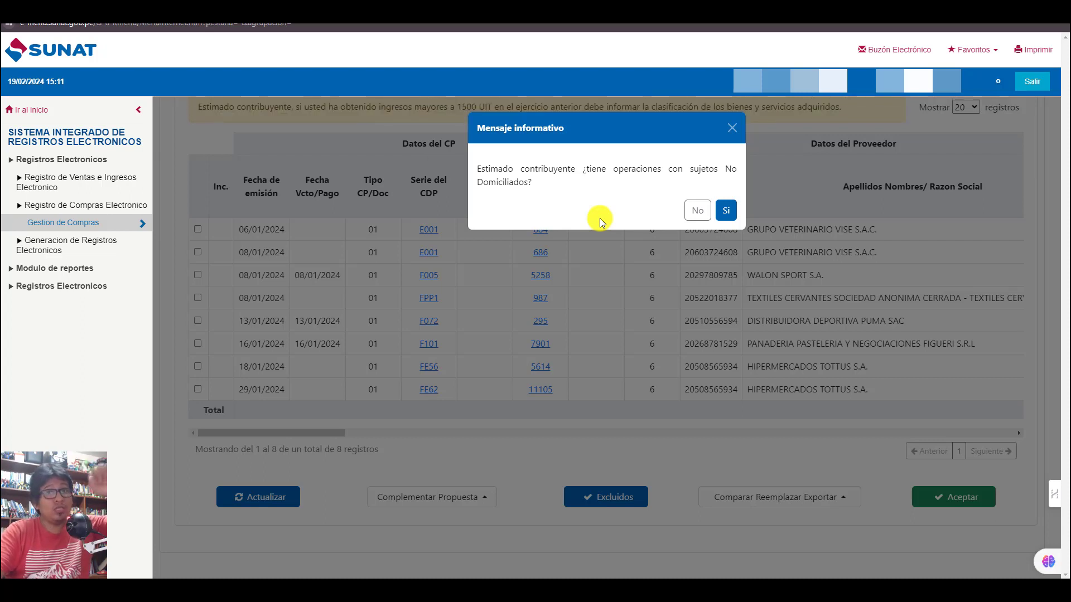
{"action": "left_click", "coordinate": [696, 217]}
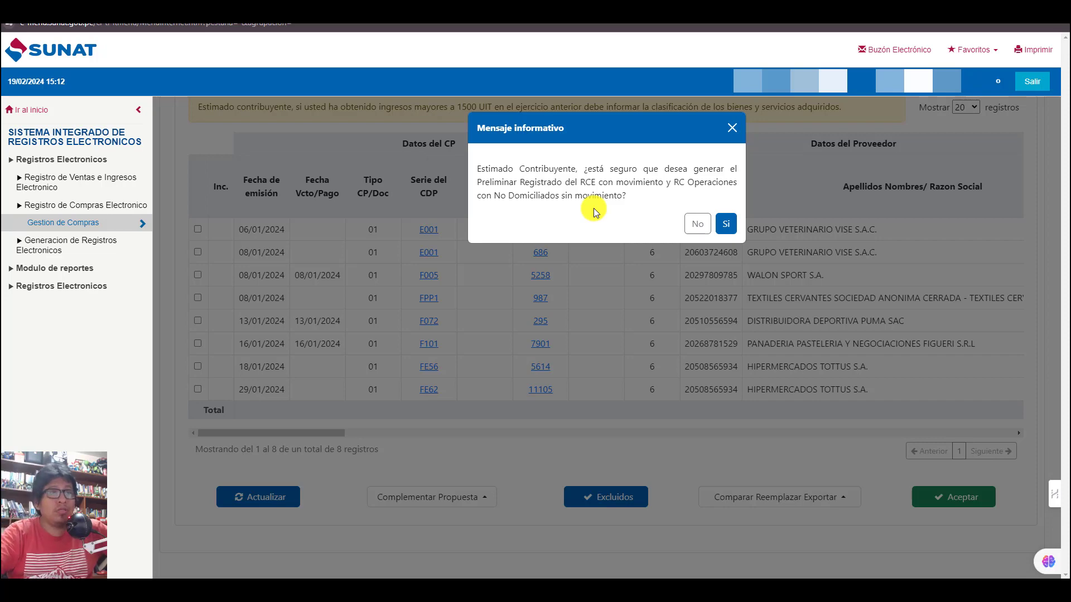
{"action": "left_click", "coordinate": [726, 226]}
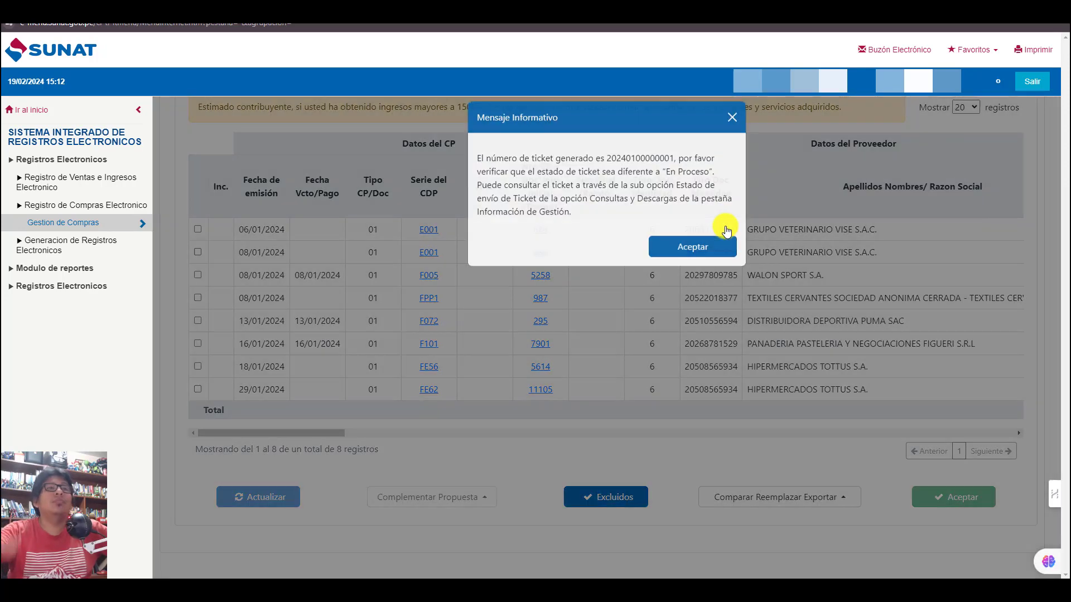
{"action": "left_click", "coordinate": [696, 258]}
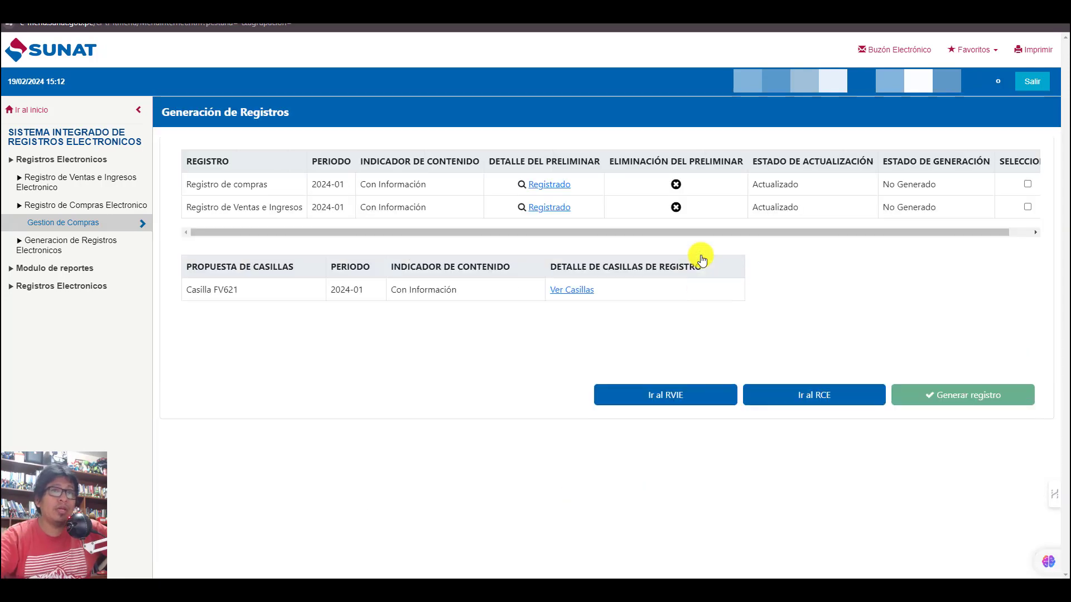
{"action": "left_click", "coordinate": [1027, 183]}
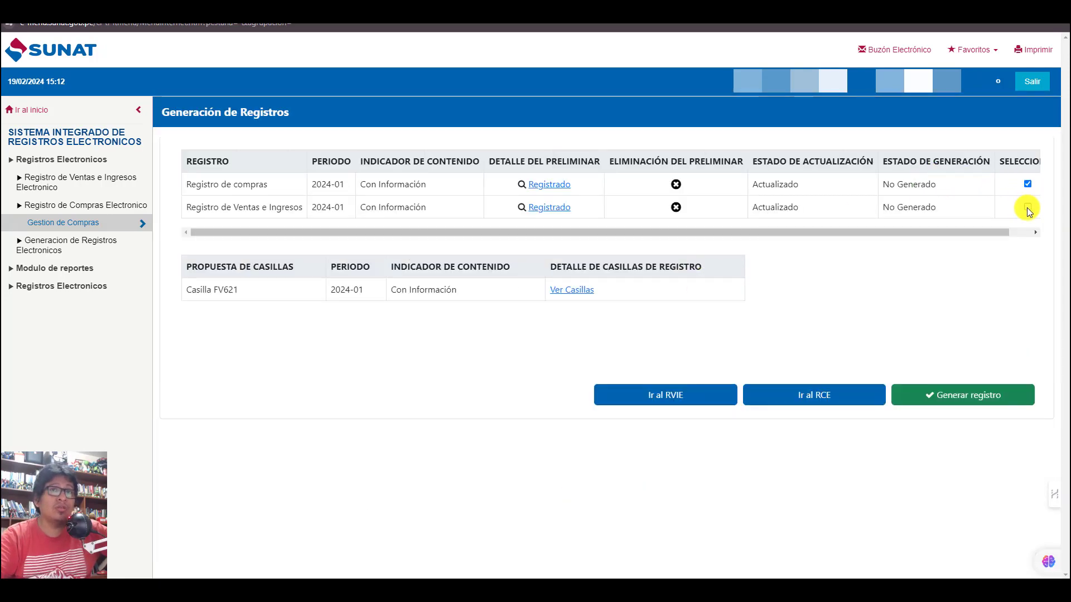
{"action": "left_click", "coordinate": [1028, 207]}
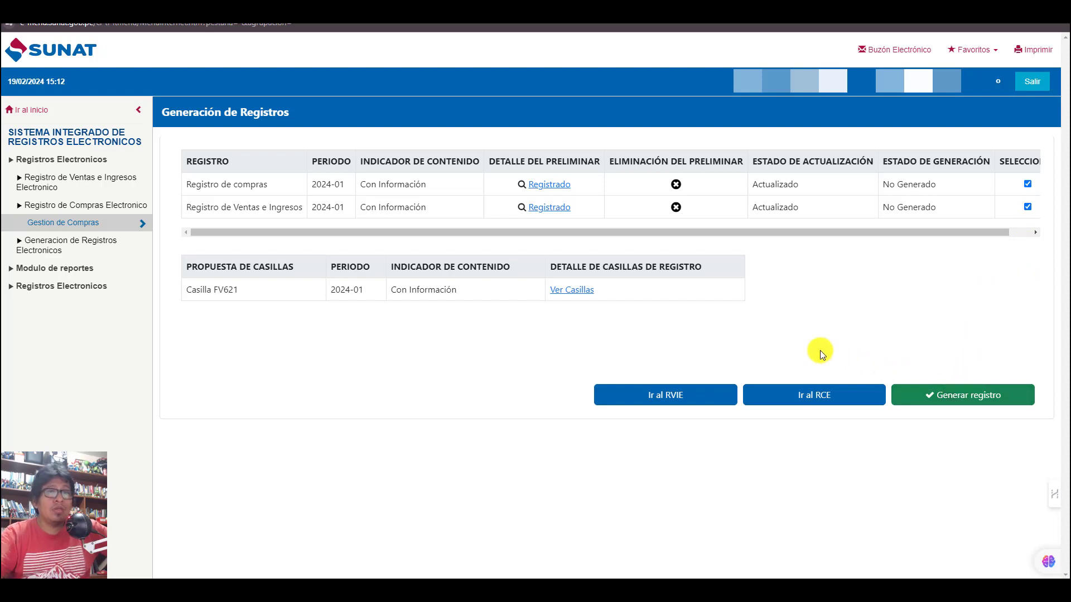
- Examine the FV621 box proposal for 2024-01, comparing the preliminary sales and purchase amounts with SUNAT's proposed amounts and the resulting tax
{"action": "left_click", "coordinate": [573, 293]}
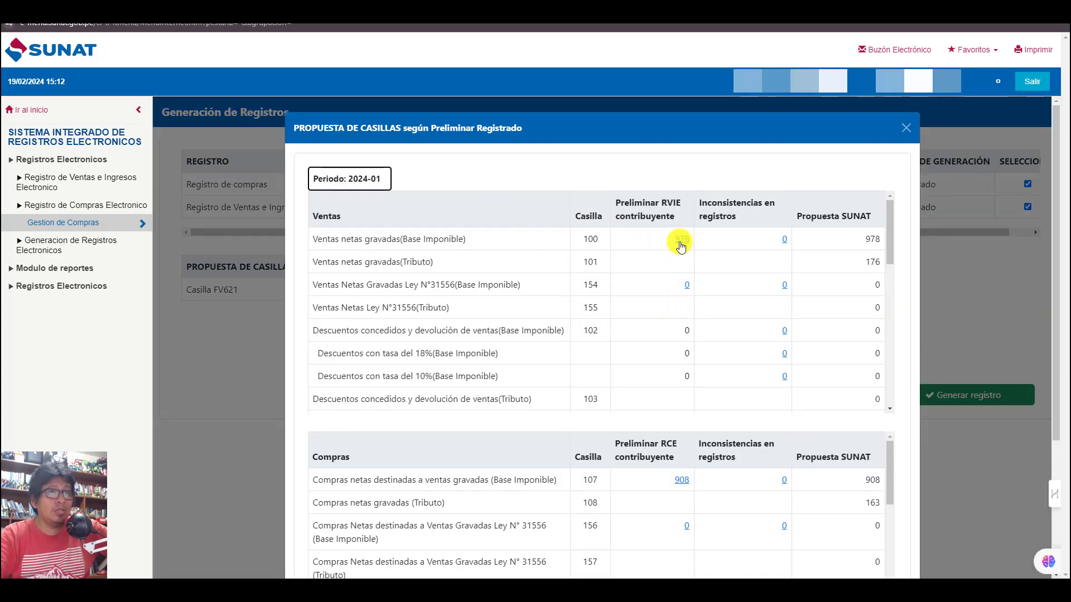
{"action": "left_click_drag", "start_coordinate": [672, 241], "coordinate": [691, 247]}
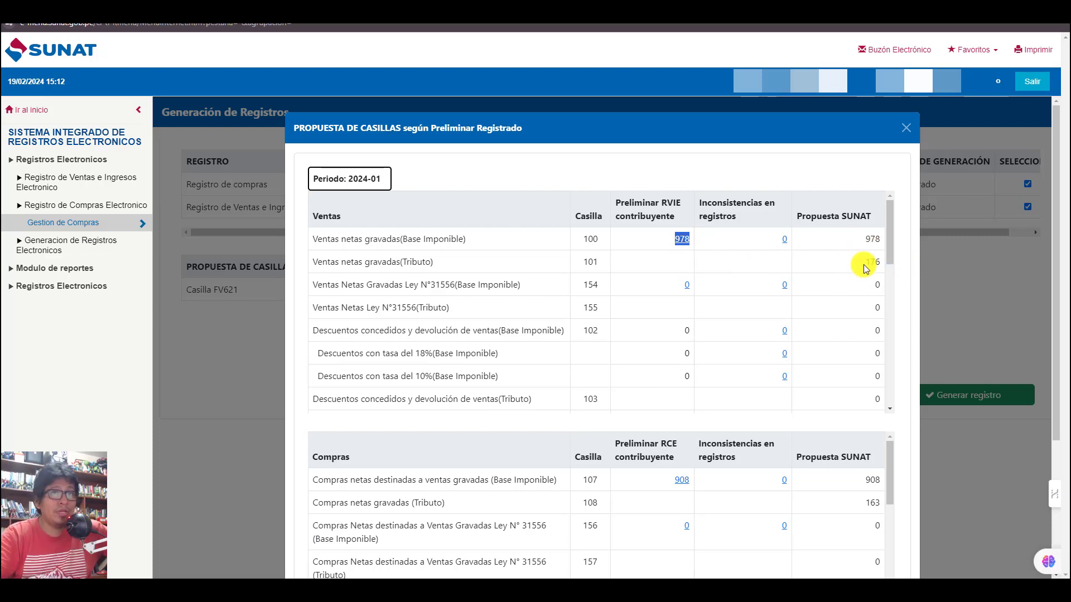
{"action": "left_click_drag", "start_coordinate": [865, 263], "coordinate": [883, 266]}
{"action": "scroll", "coordinate": [838, 312], "scroll_direction": "down", "scroll_amount": 5}
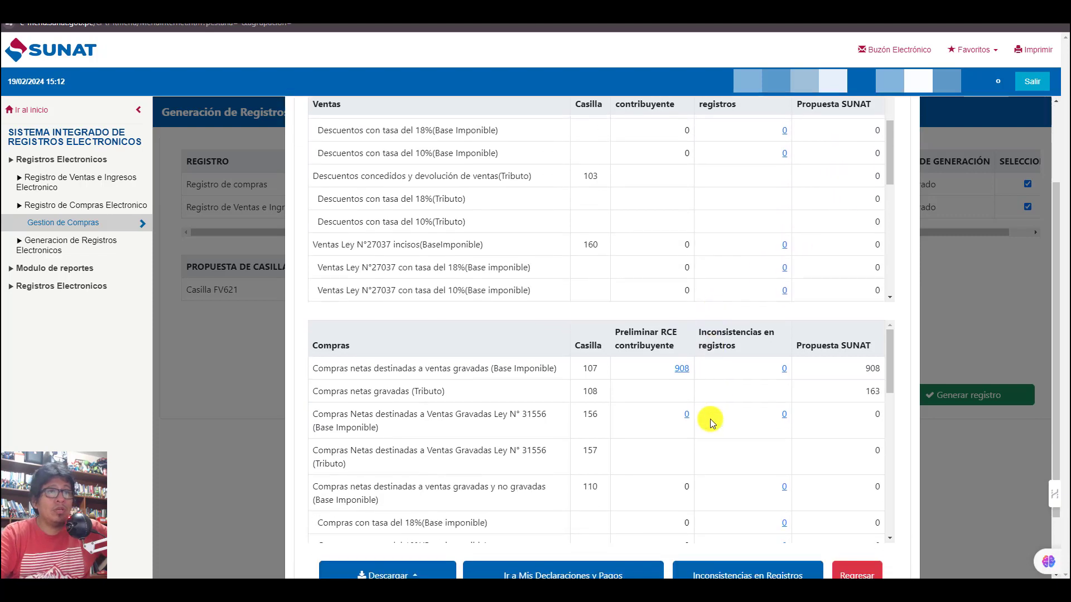
{"action": "left_click_drag", "start_coordinate": [671, 370], "coordinate": [690, 370]}
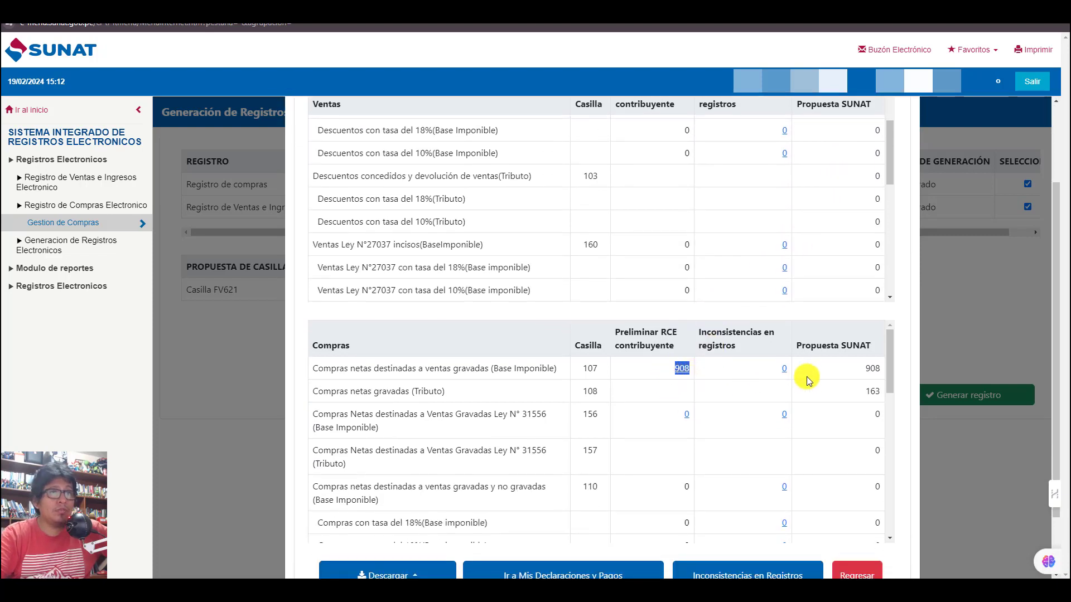
{"action": "left_click_drag", "start_coordinate": [861, 374], "coordinate": [882, 370]}
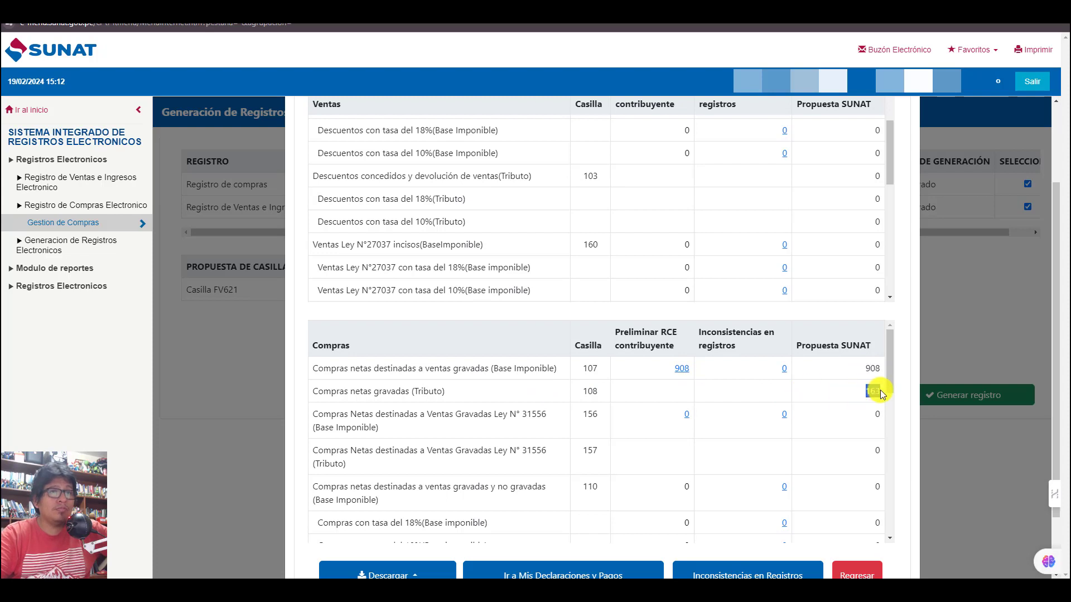
{"action": "scroll", "coordinate": [880, 390], "scroll_direction": "down", "scroll_amount": 3}
{"action": "scroll", "coordinate": [837, 410], "scroll_direction": "down", "scroll_amount": 5}
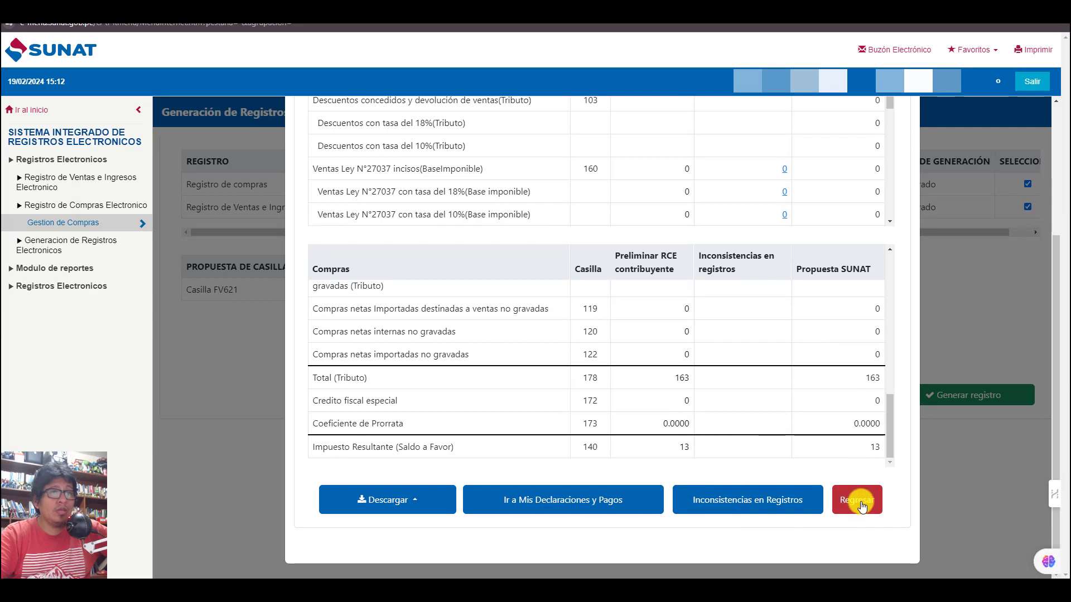
- Download the FV621 box proposal as a PDF and close the proposal
{"action": "left_click", "coordinate": [417, 504]}
{"action": "left_click", "coordinate": [397, 542]}
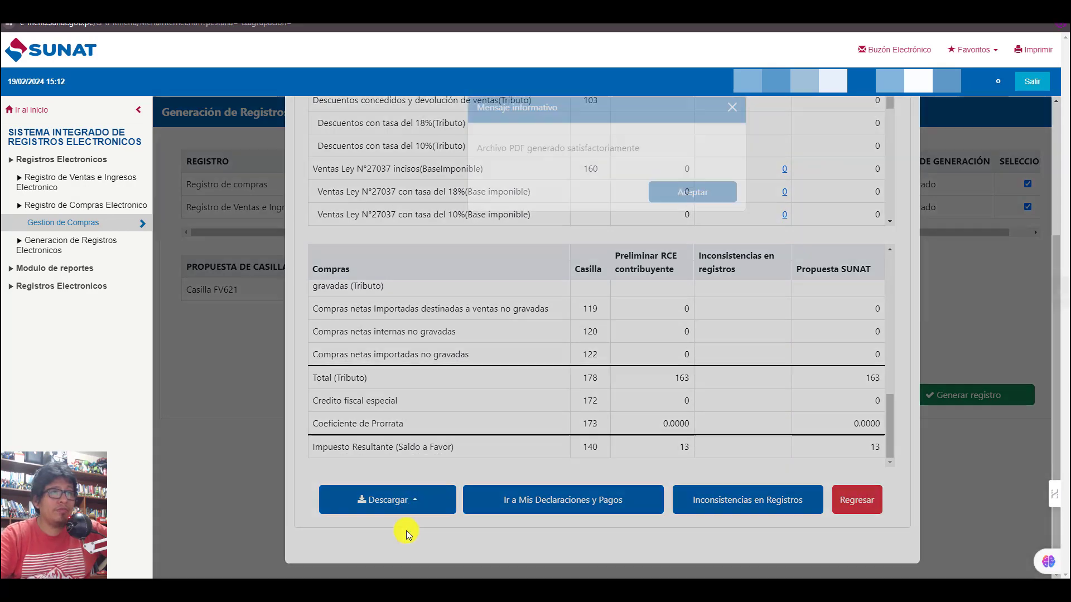
{"action": "left_click", "coordinate": [692, 213]}
{"action": "scroll", "coordinate": [875, 172], "scroll_direction": "up", "scroll_amount": 5}
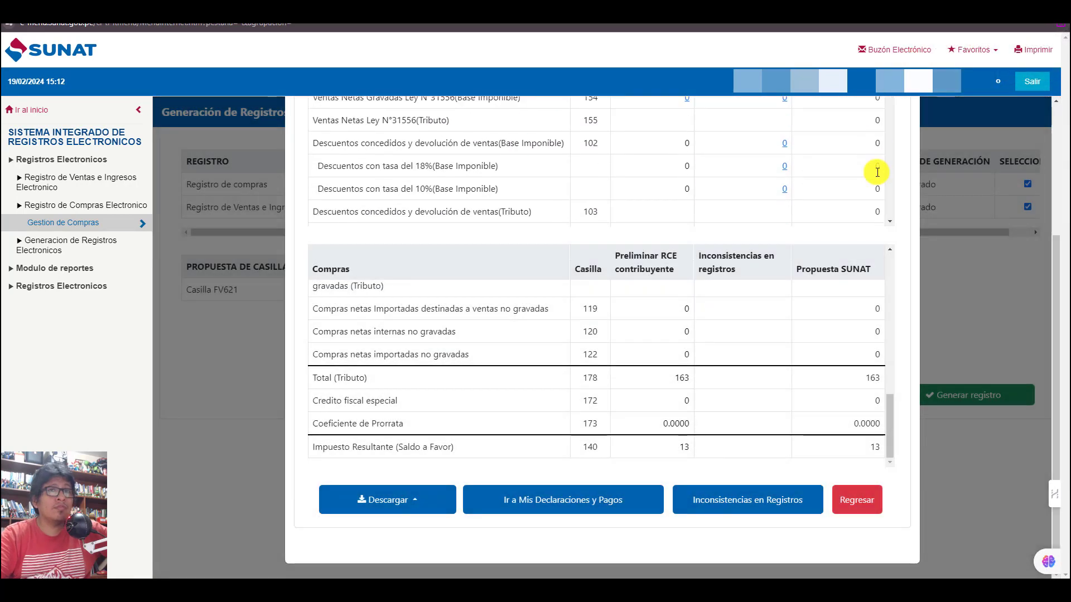
{"action": "scroll", "coordinate": [887, 125], "scroll_direction": "up", "scroll_amount": 2}
{"action": "left_click", "coordinate": [897, 135]}
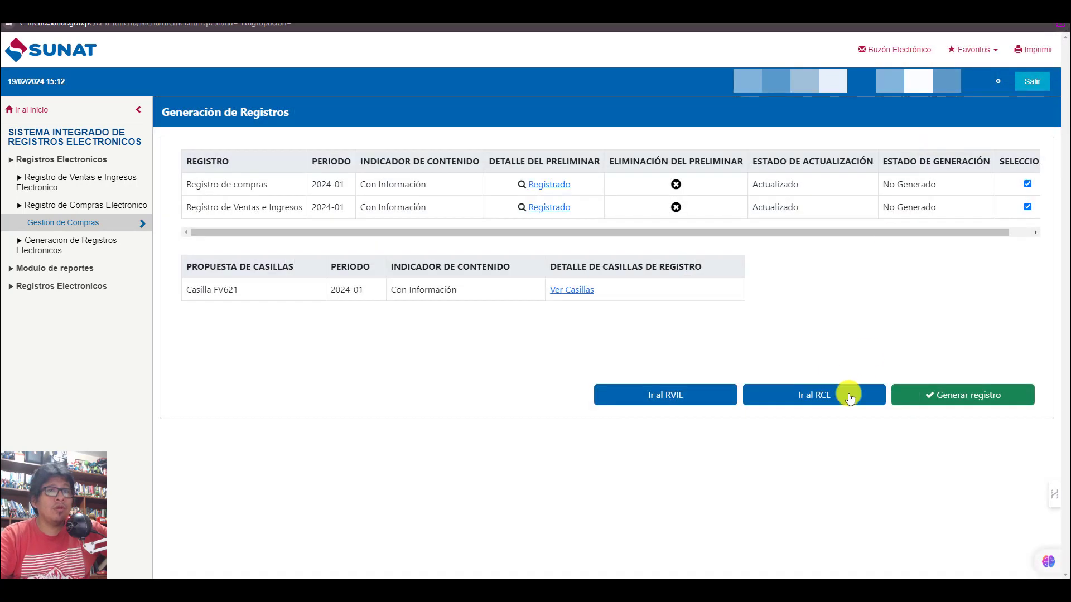
- Generate the RCE and RVIE registers for period 2024-01, entering the contact's e-mail to receive the generated documents
{"action": "left_click", "coordinate": [971, 400]}
{"action": "left_click", "coordinate": [663, 264]}
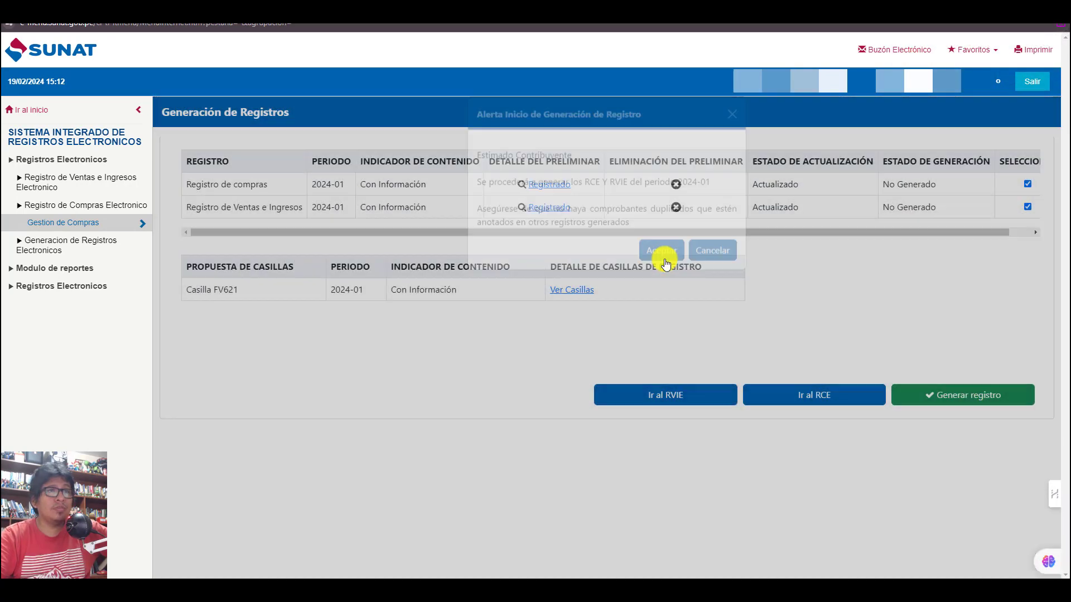
{"action": "left_click", "coordinate": [518, 473]}
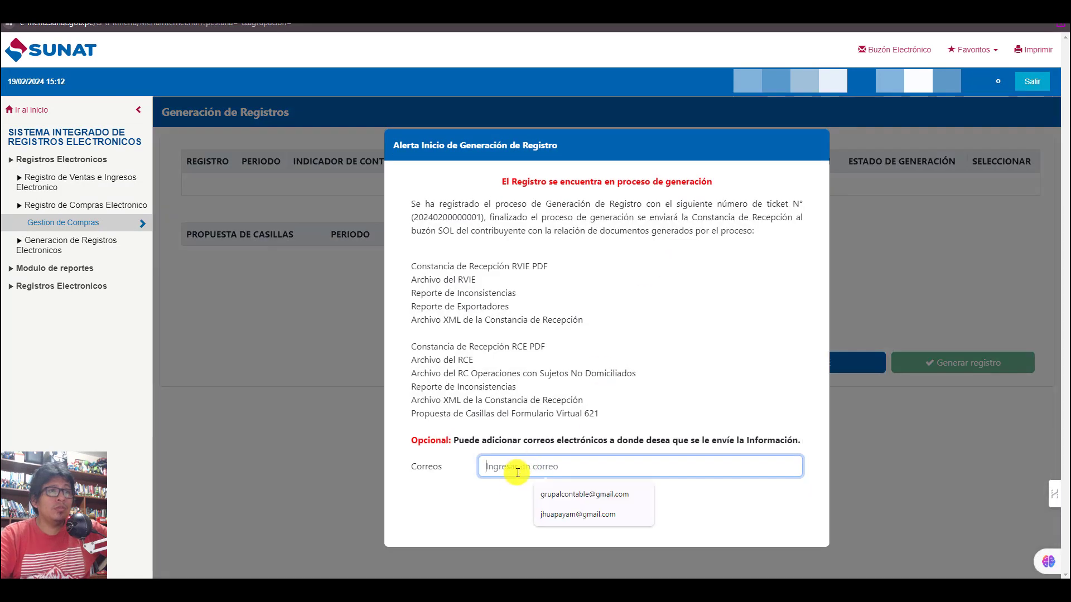
{"action": "left_click", "coordinate": [557, 512]}
{"action": "left_click", "coordinate": [611, 502]}
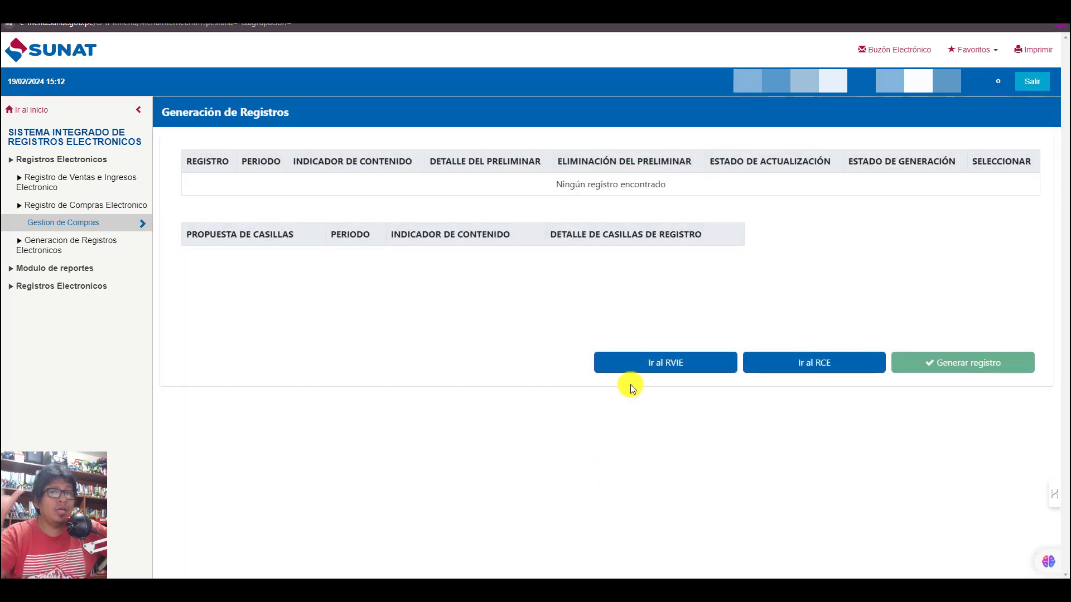